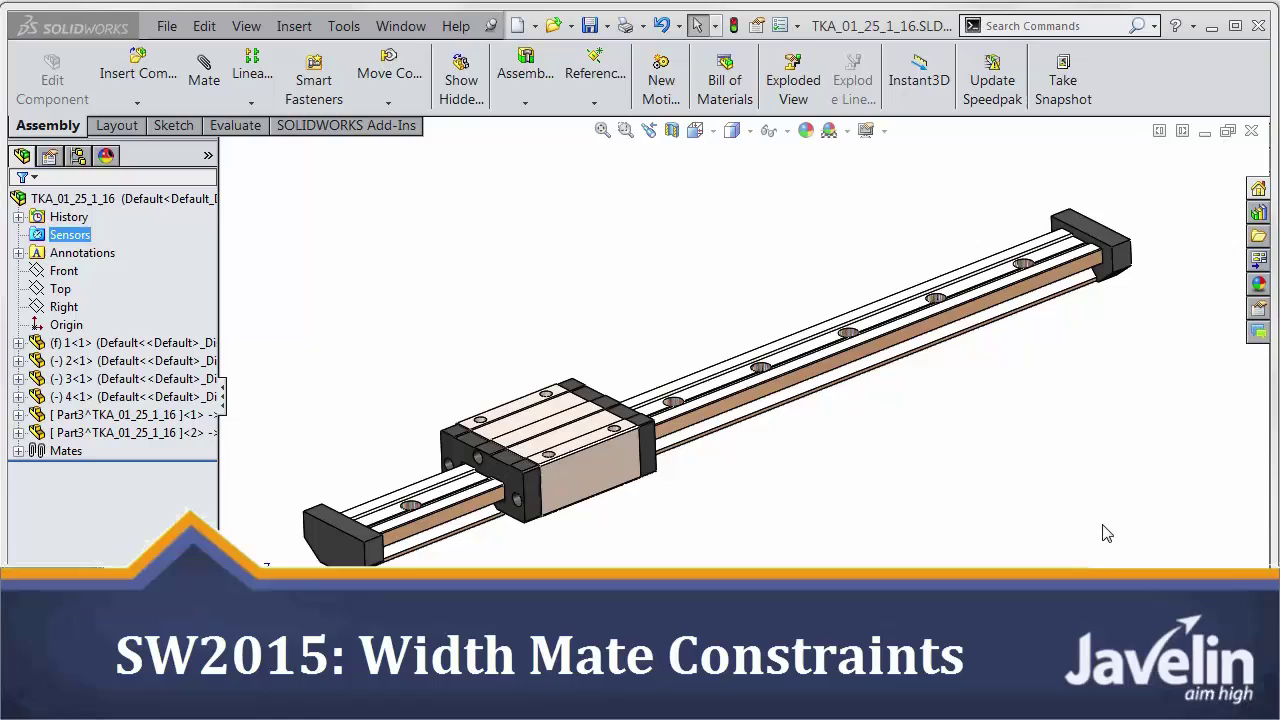
# - Slide the carriage a short way along the rail to check its free movement
pyautogui.click(612, 463)
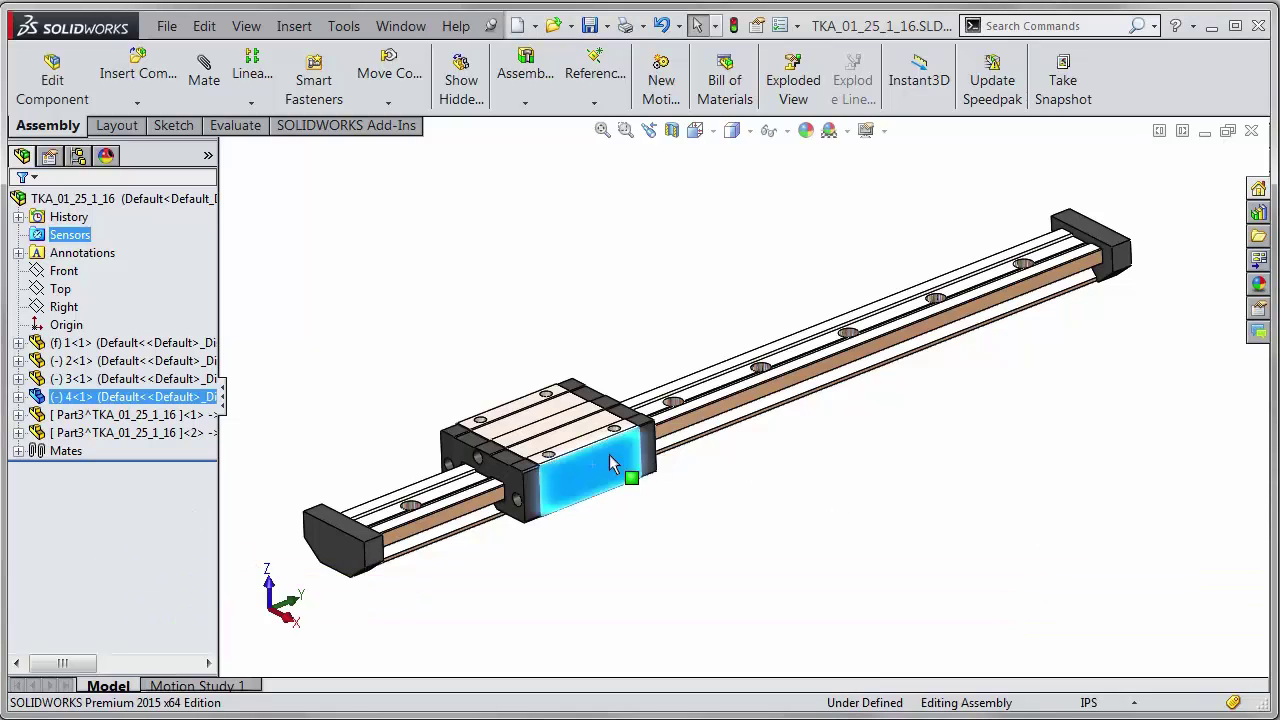
pyautogui.moveTo(612, 463); pyautogui.dragTo(657, 486)
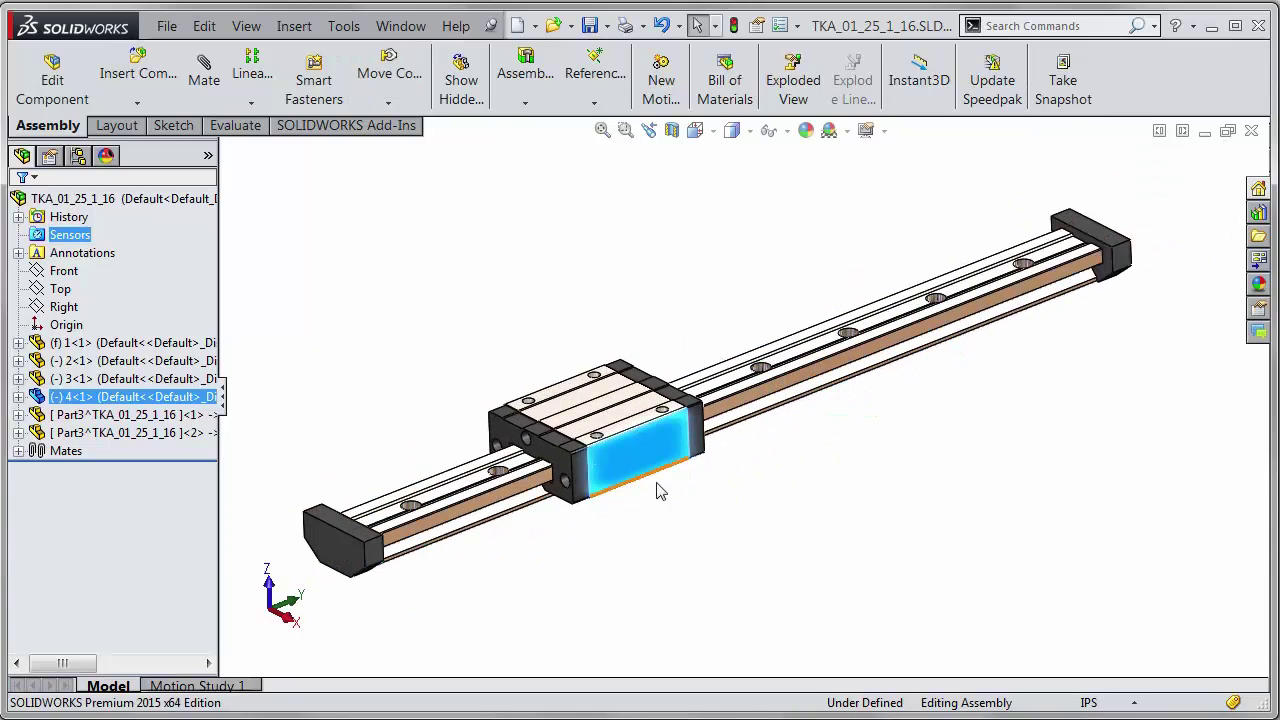
pyautogui.click(717, 587)
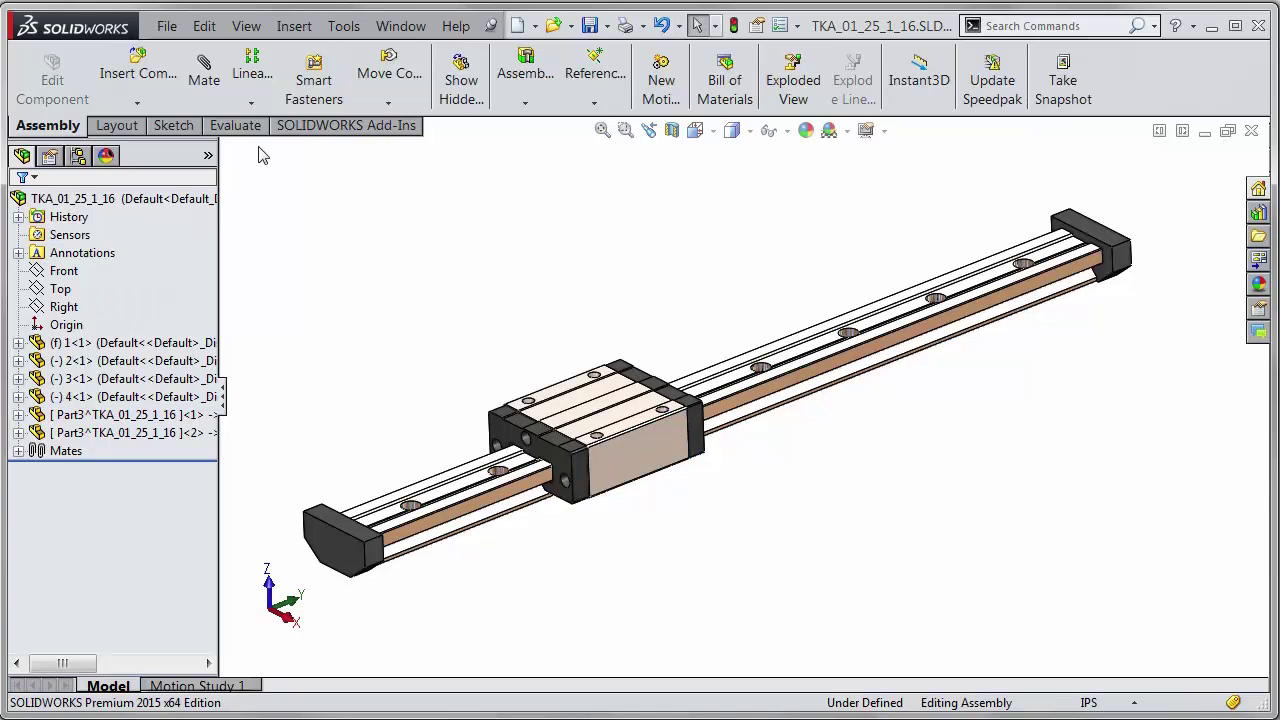
# - Start an advanced distance limit mate between the carriage's end face and the inner face of the adjacent rail end stop
pyautogui.click(204, 70)
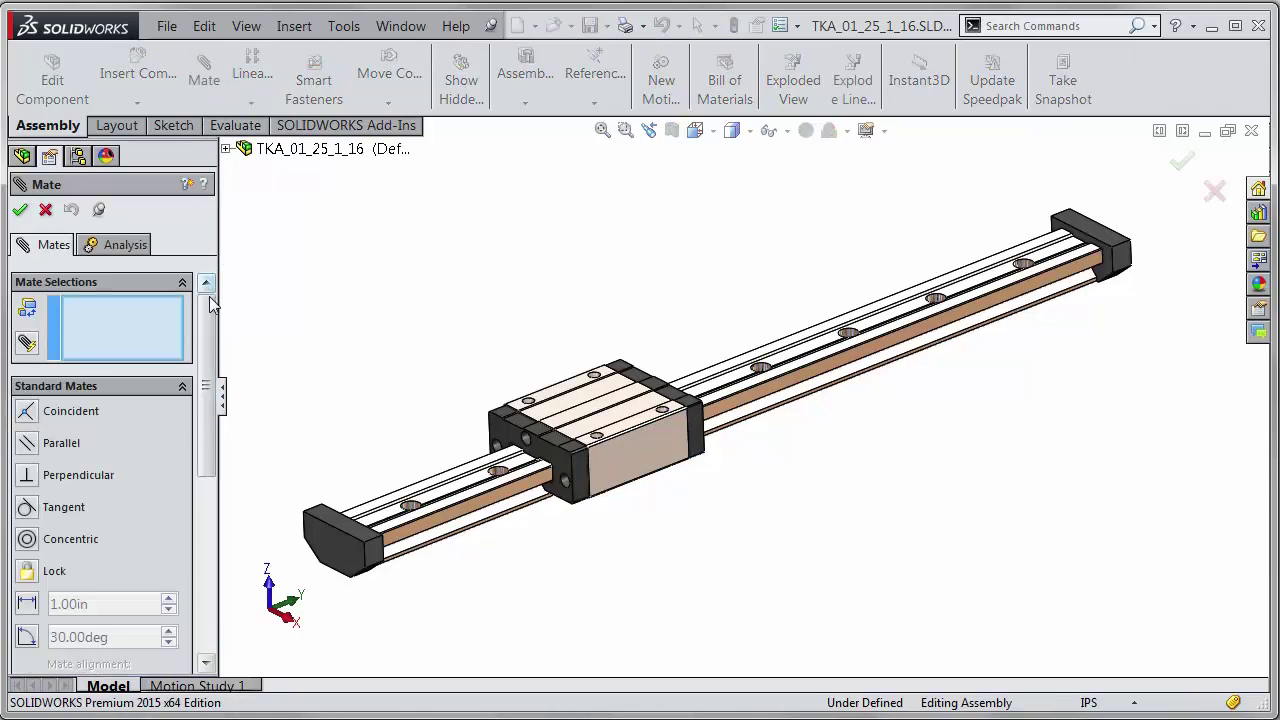
pyautogui.moveTo(210, 305); pyautogui.dragTo(209, 475)
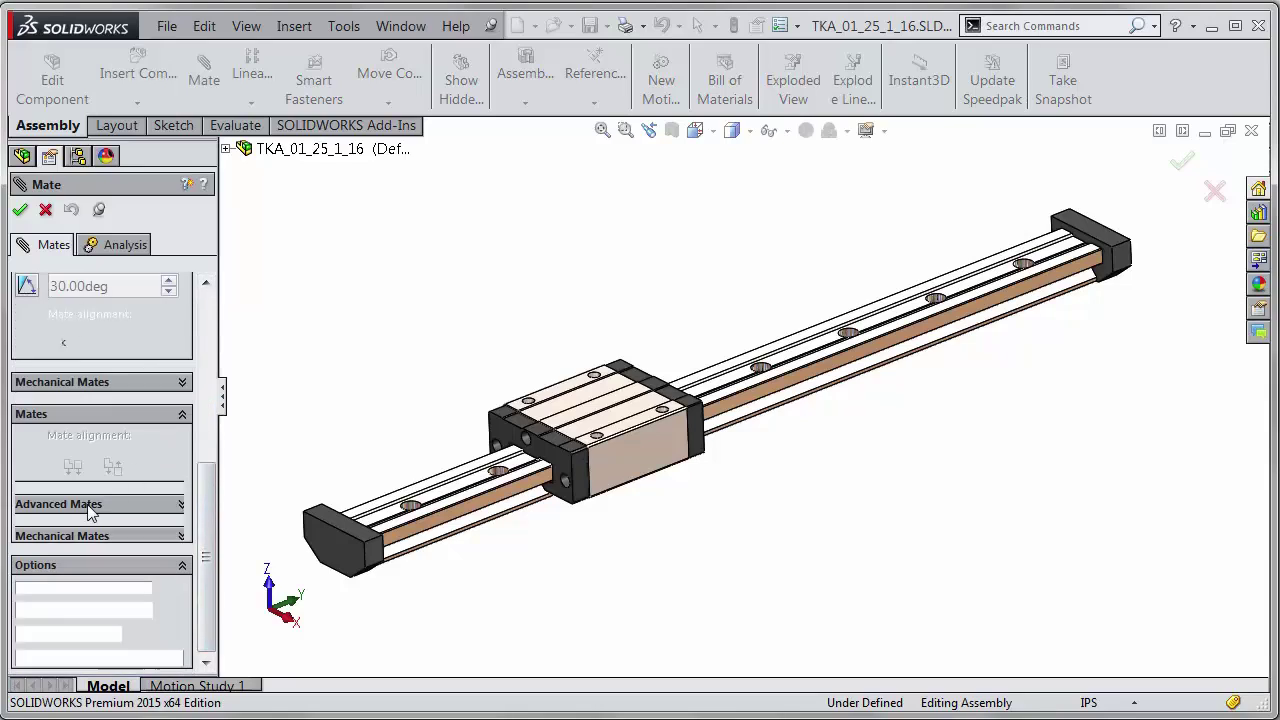
pyautogui.scroll(3, 145, 468)
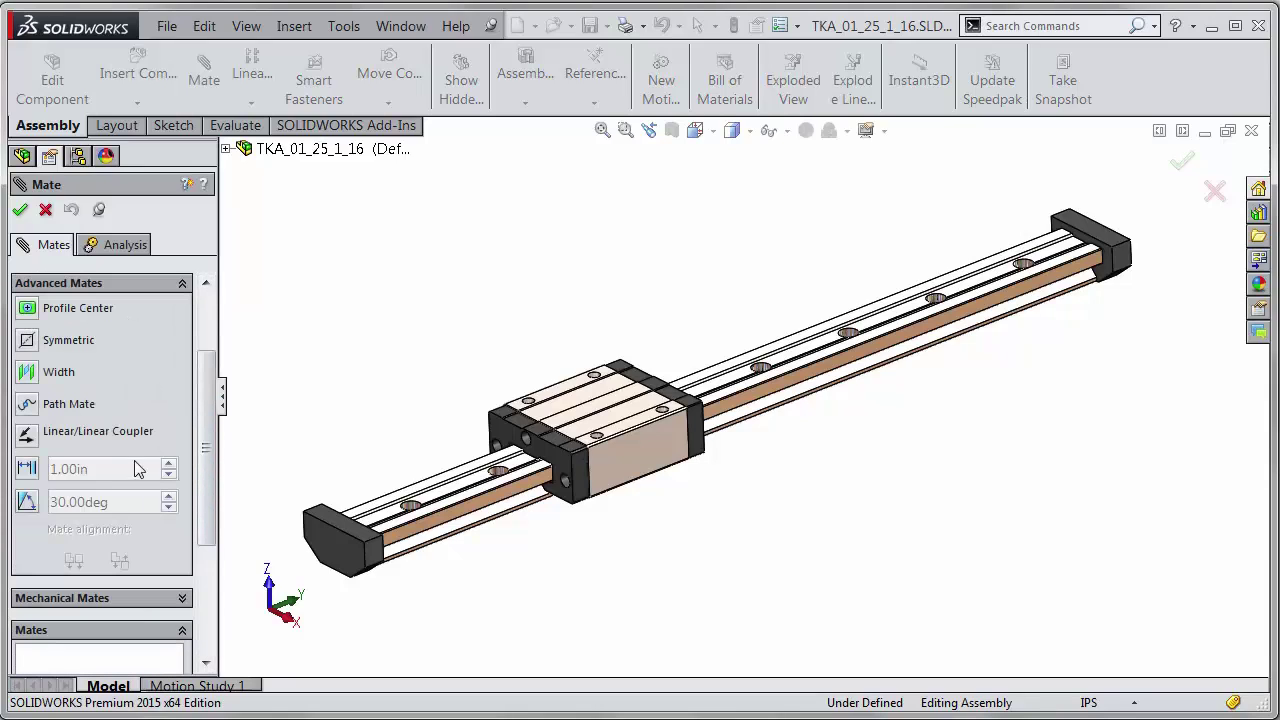
pyautogui.click(29, 472)
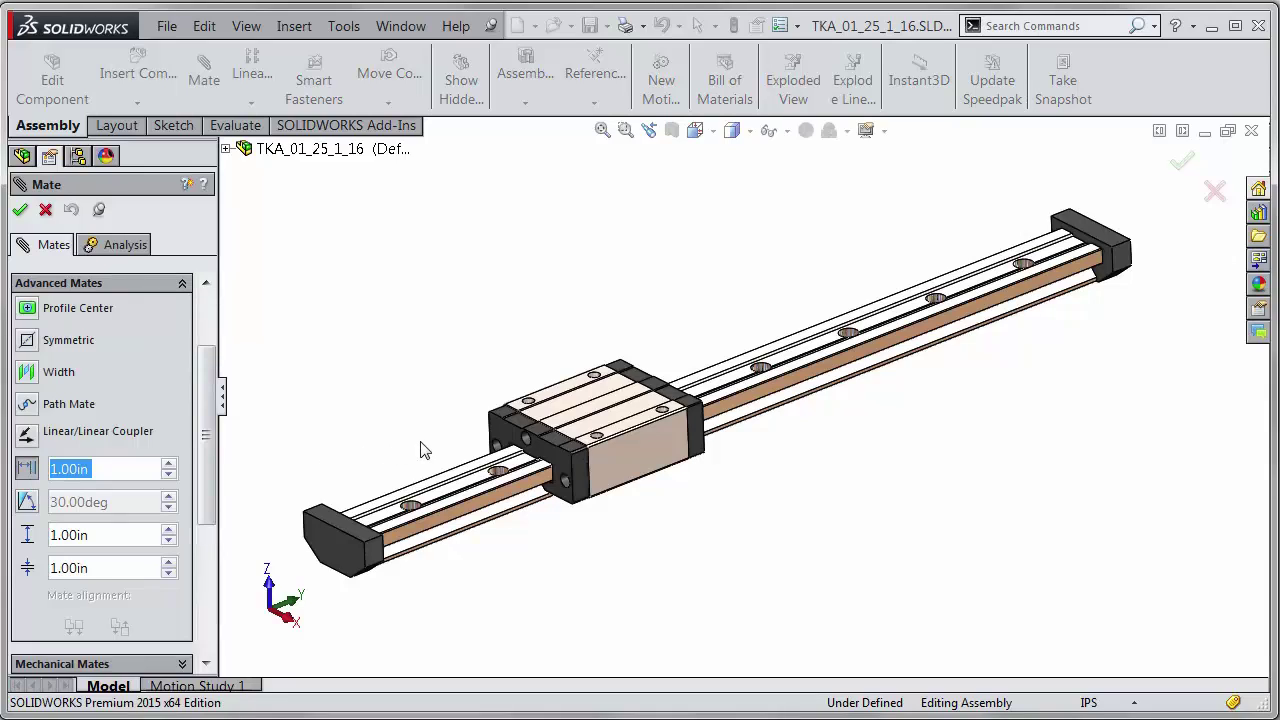
pyautogui.click(512, 445)
pyautogui.moveTo(449, 437); pyautogui.dragTo(361, 507, button='middle')
pyautogui.scroll(-4, 361, 507)
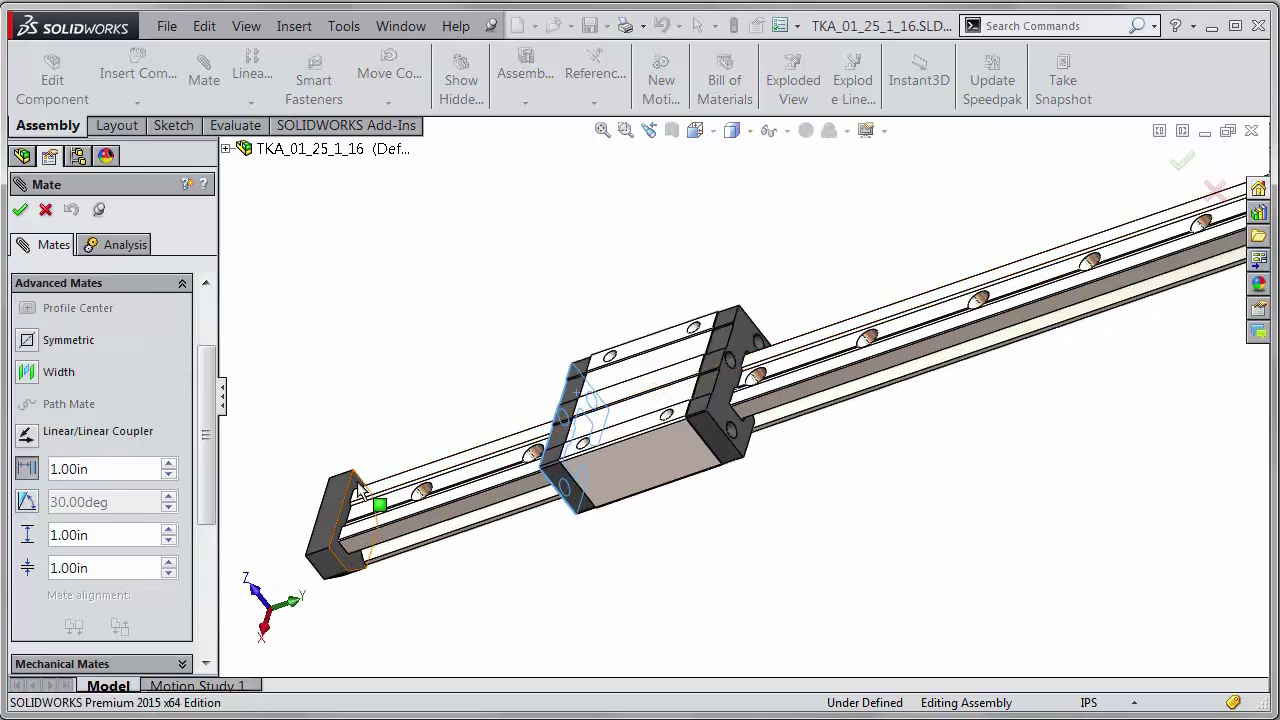
pyautogui.click(360, 488)
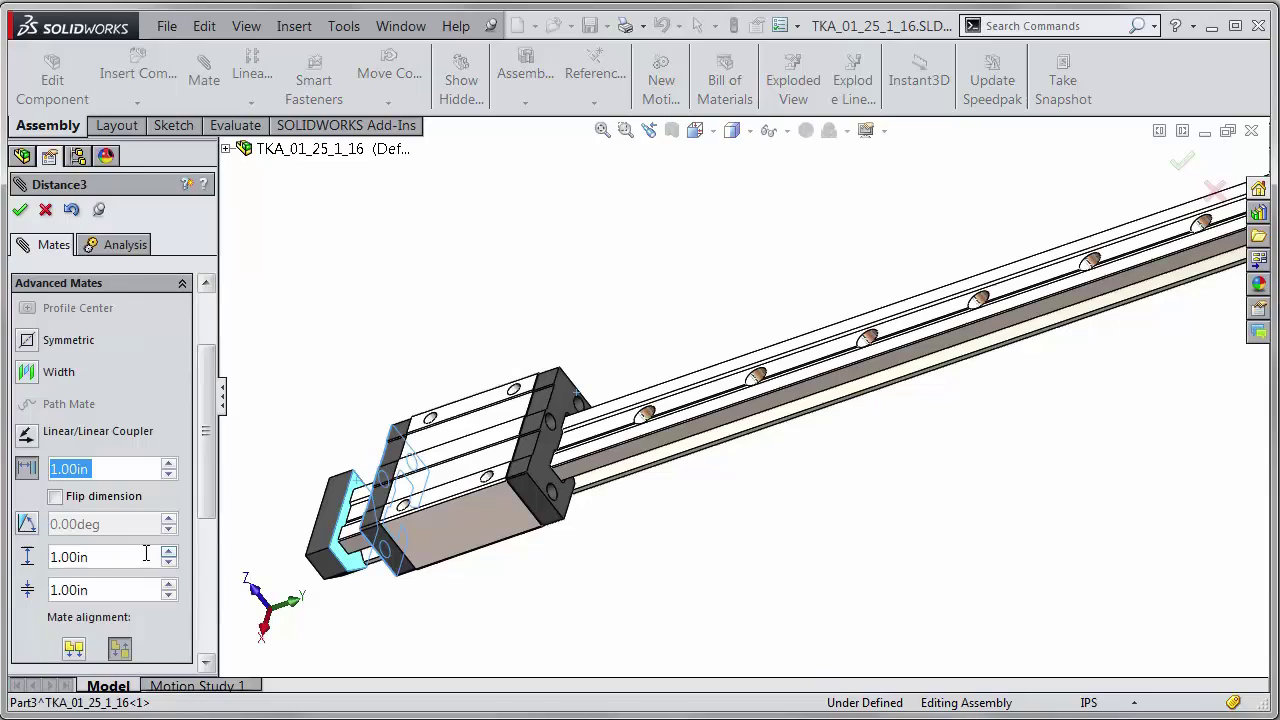
# - Set the distance mate's minimum to 0 in and its maximum to 16 in
pyautogui.moveTo(112, 588); pyautogui.dragTo(49, 589)
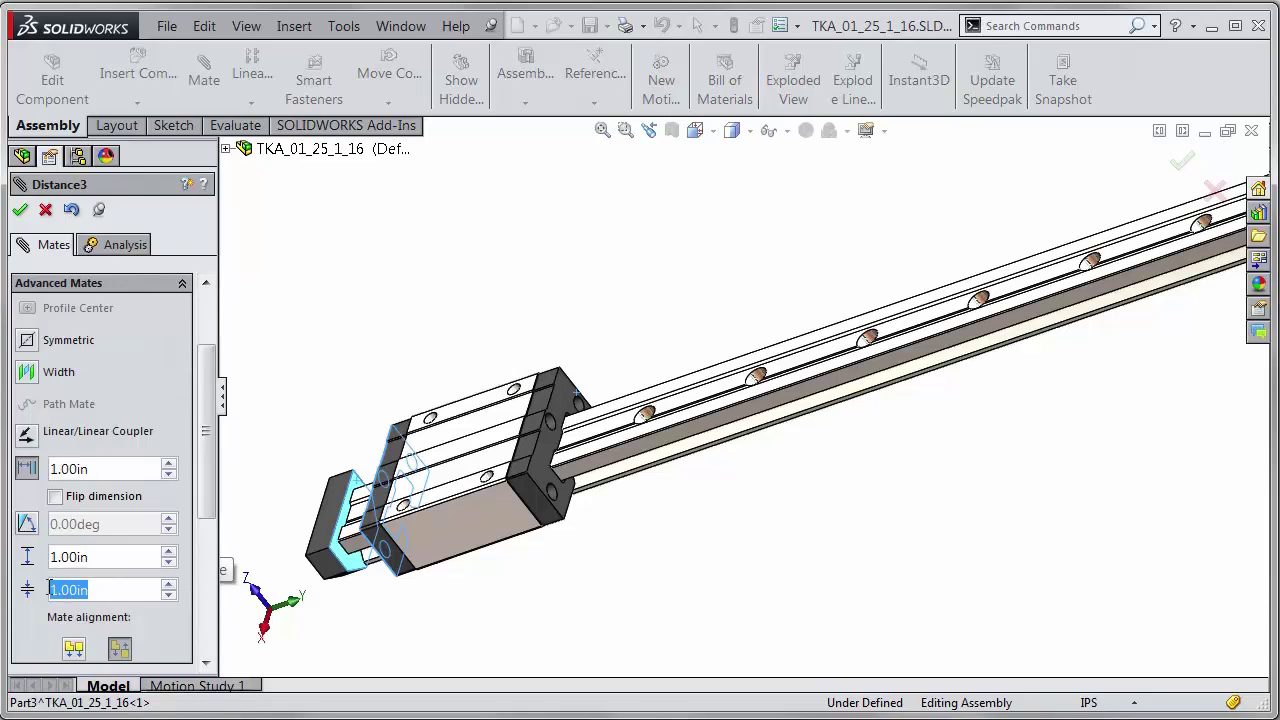
pyautogui.write('0')
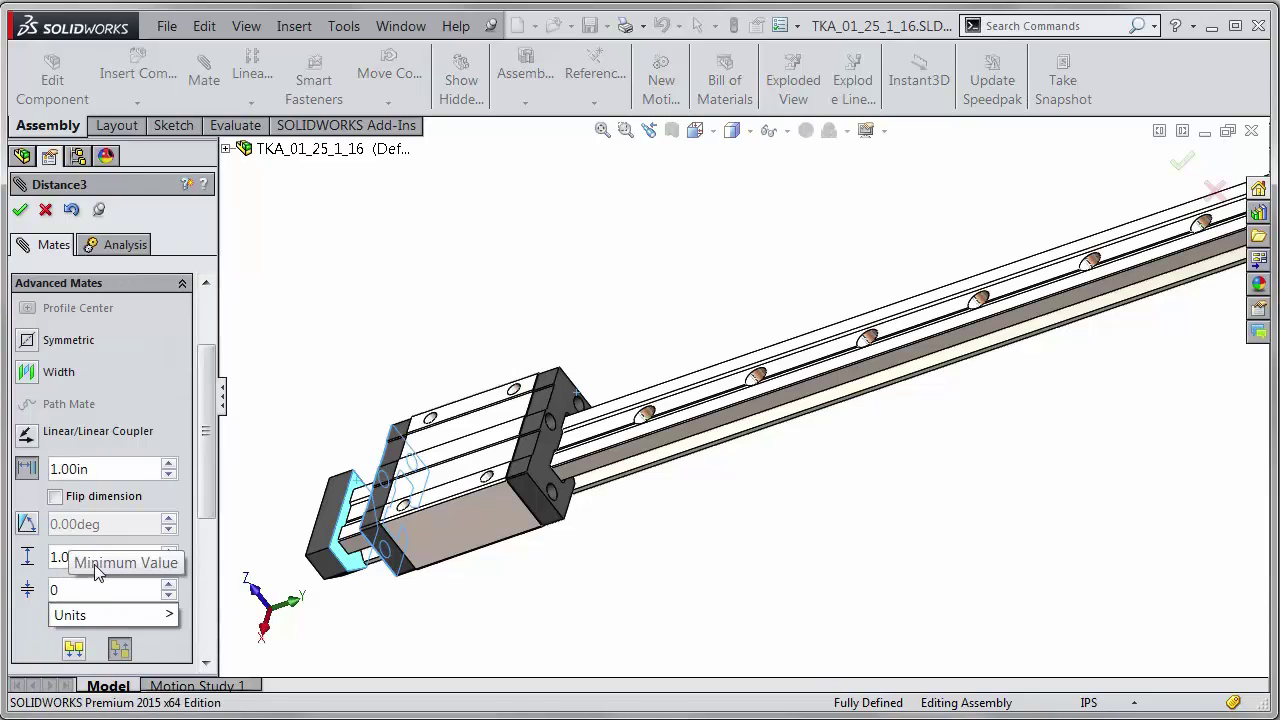
pyautogui.press('Return')
pyautogui.moveTo(116, 557); pyautogui.dragTo(50, 557)
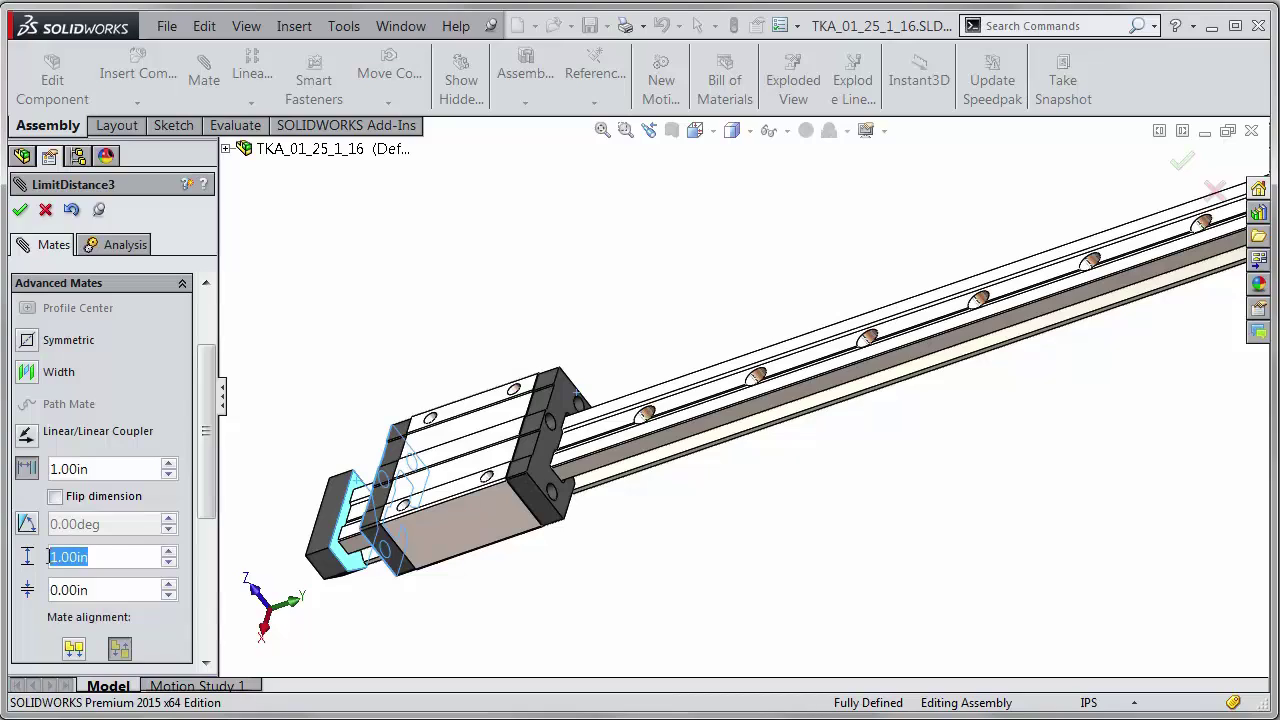
pyautogui.press('z')
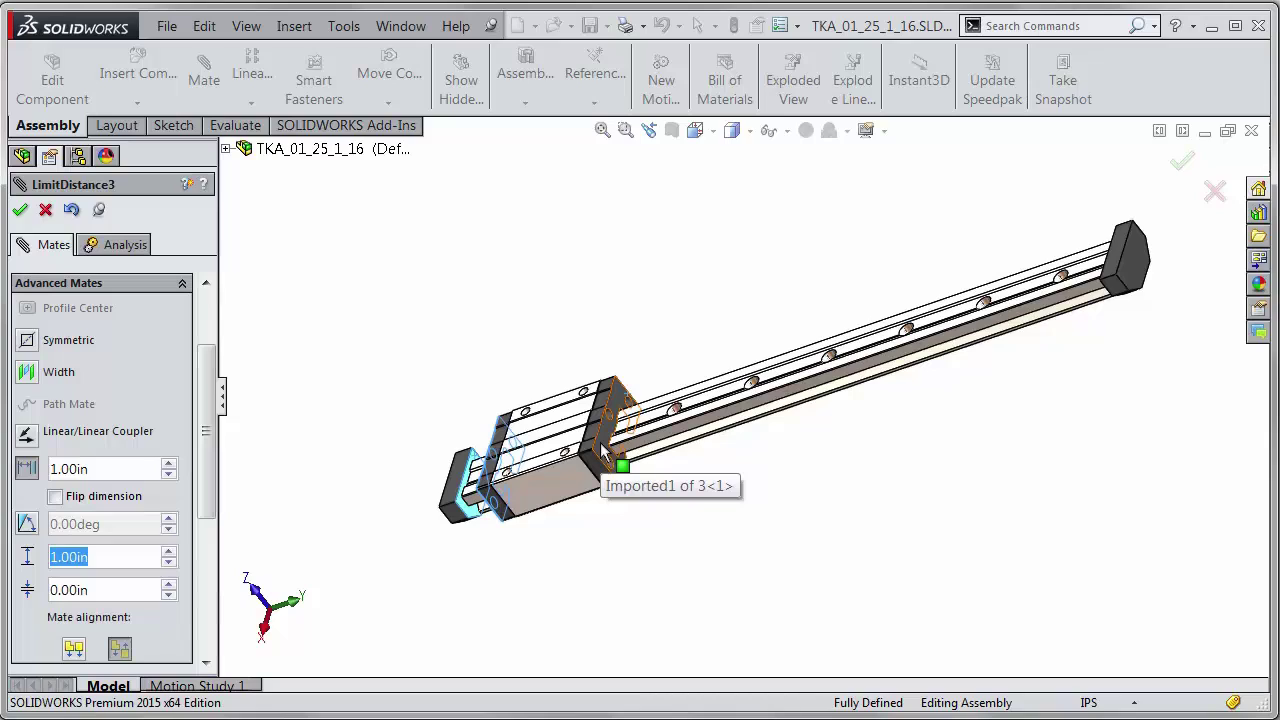
pyautogui.write('16')
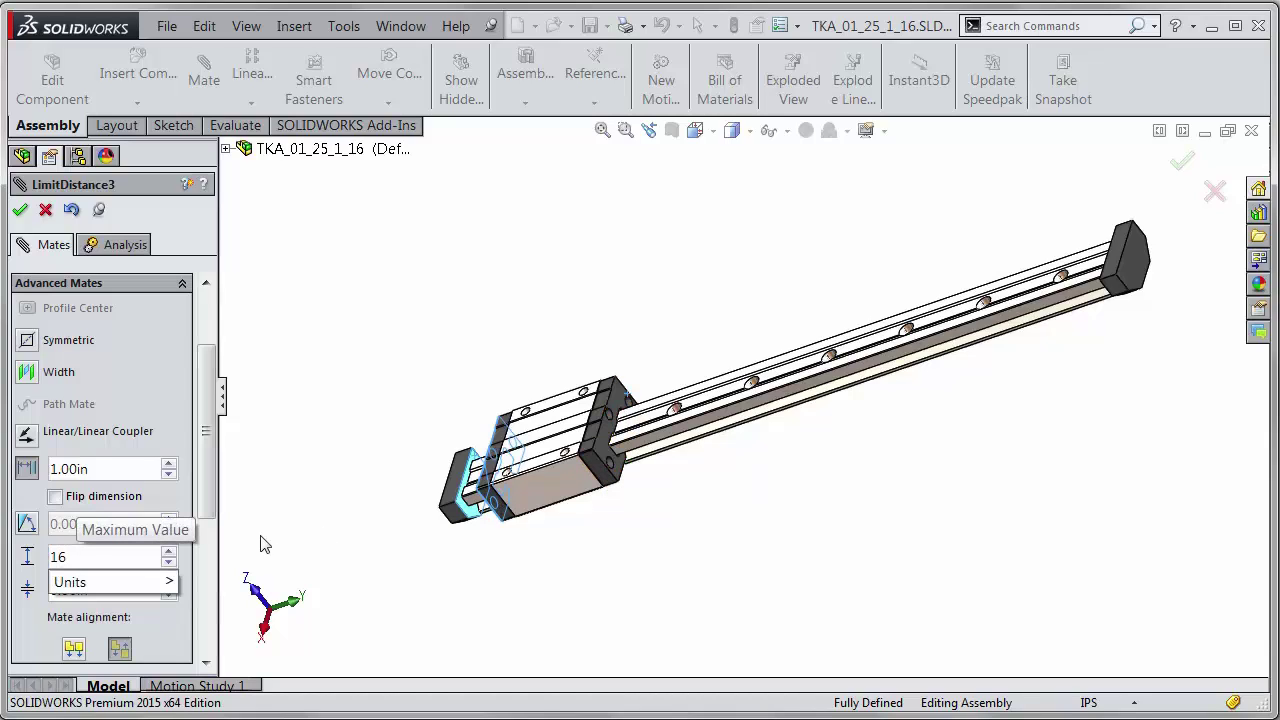
pyautogui.press('Return')
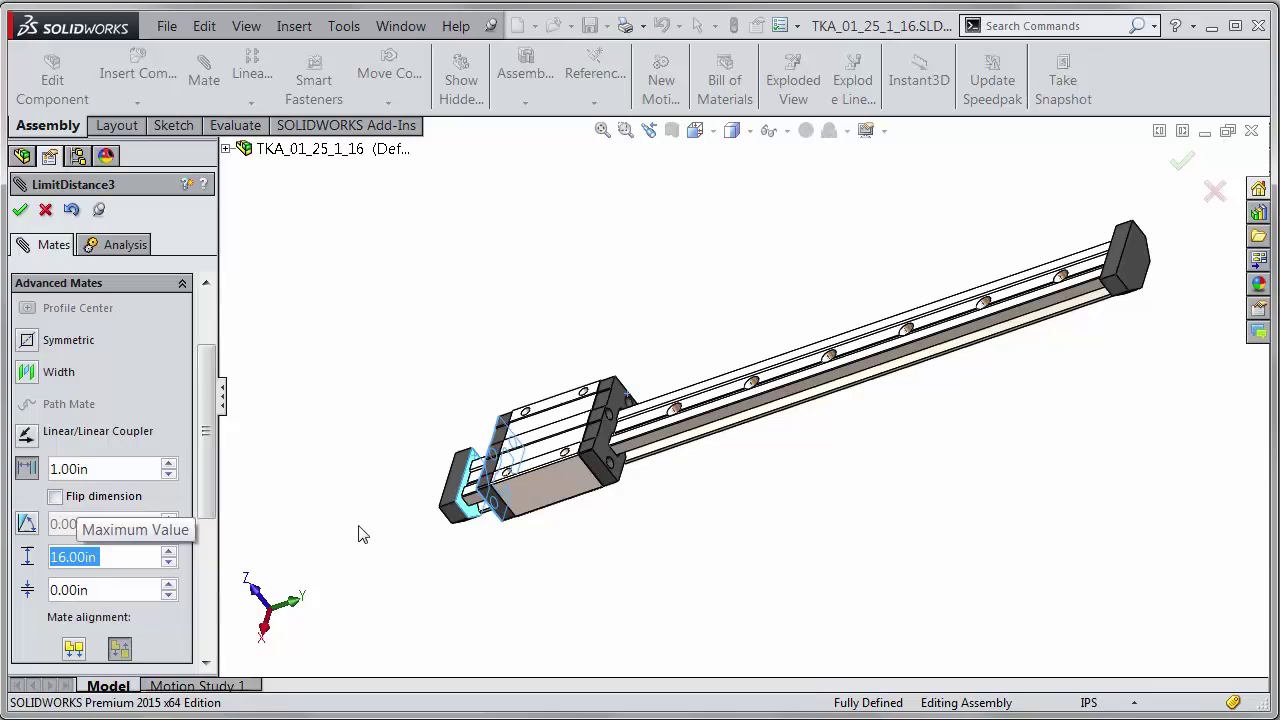
# - Slide the carriage along the rail to test the limit mate at the far end stop
pyautogui.moveTo(542, 491); pyautogui.dragTo(1070, 355)
pyautogui.scroll(-6, 1195, 310)
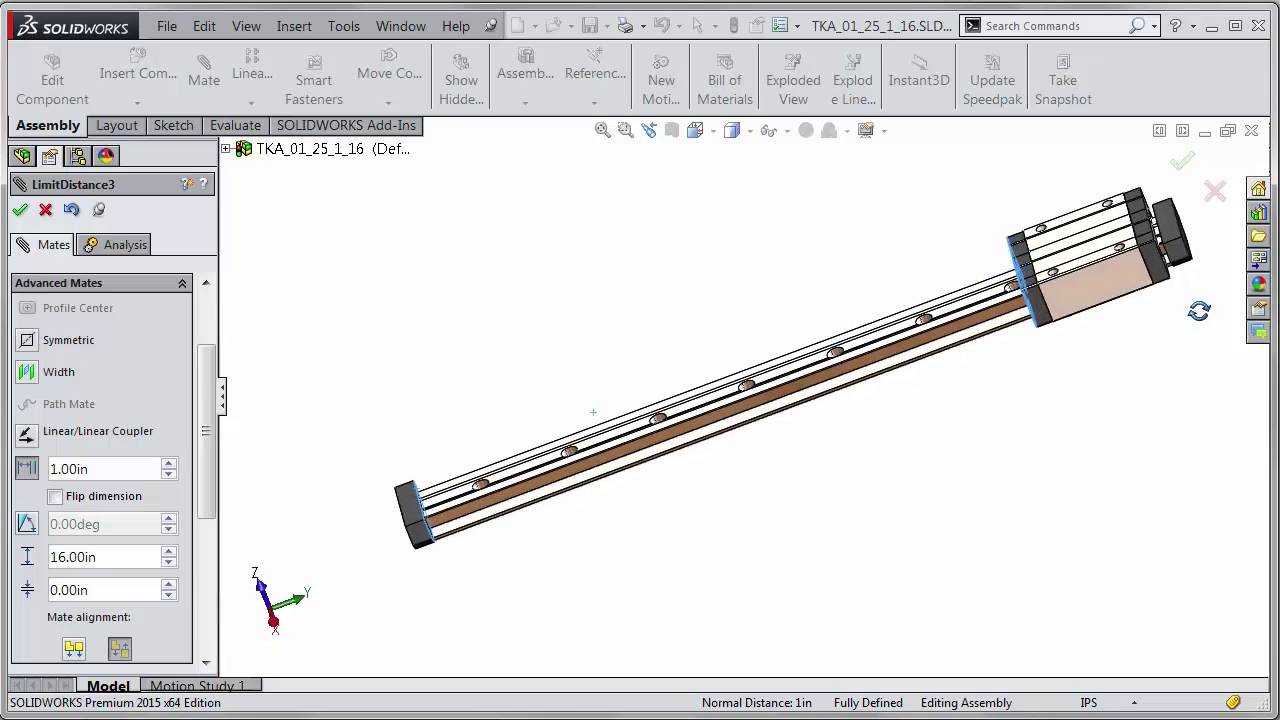
pyautogui.scroll(-2, 1168, 276)
pyautogui.moveTo(980, 289); pyautogui.dragTo(811, 370)
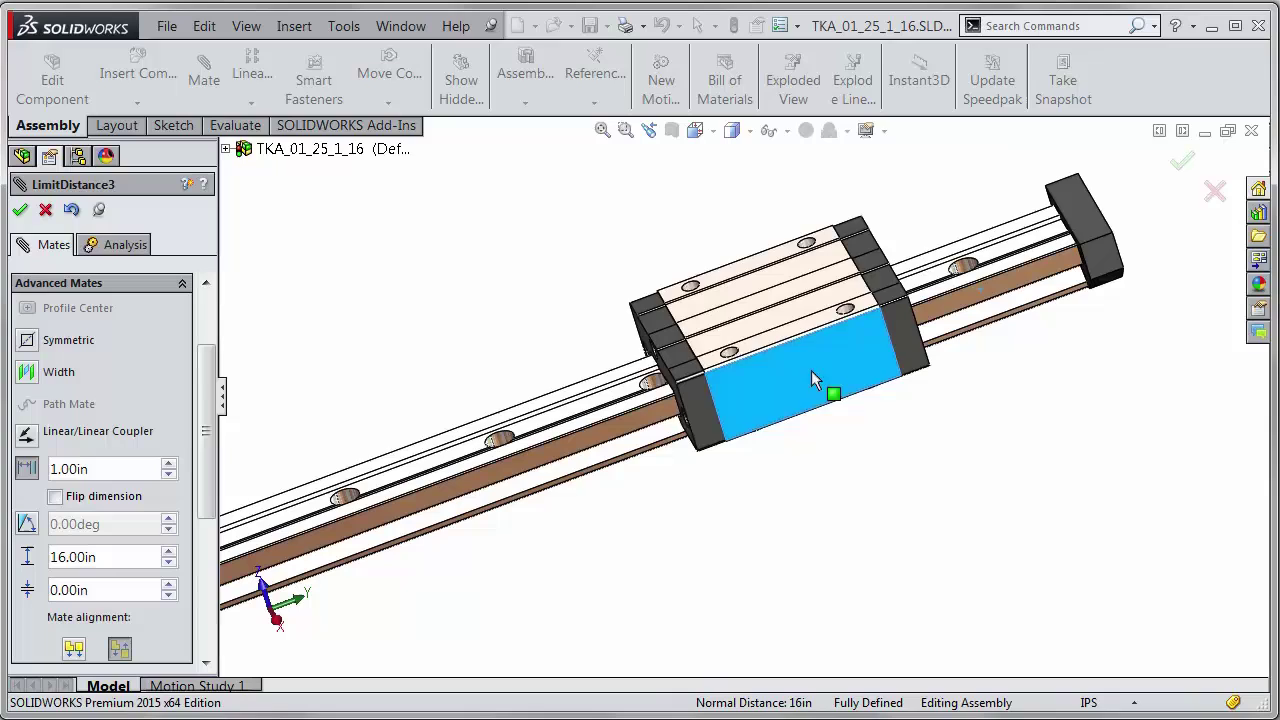
pyautogui.scroll(4, 774, 528)
pyautogui.scroll(2, 606, 550)
pyautogui.moveTo(480, 549); pyautogui.dragTo(447, 497, button='middle')
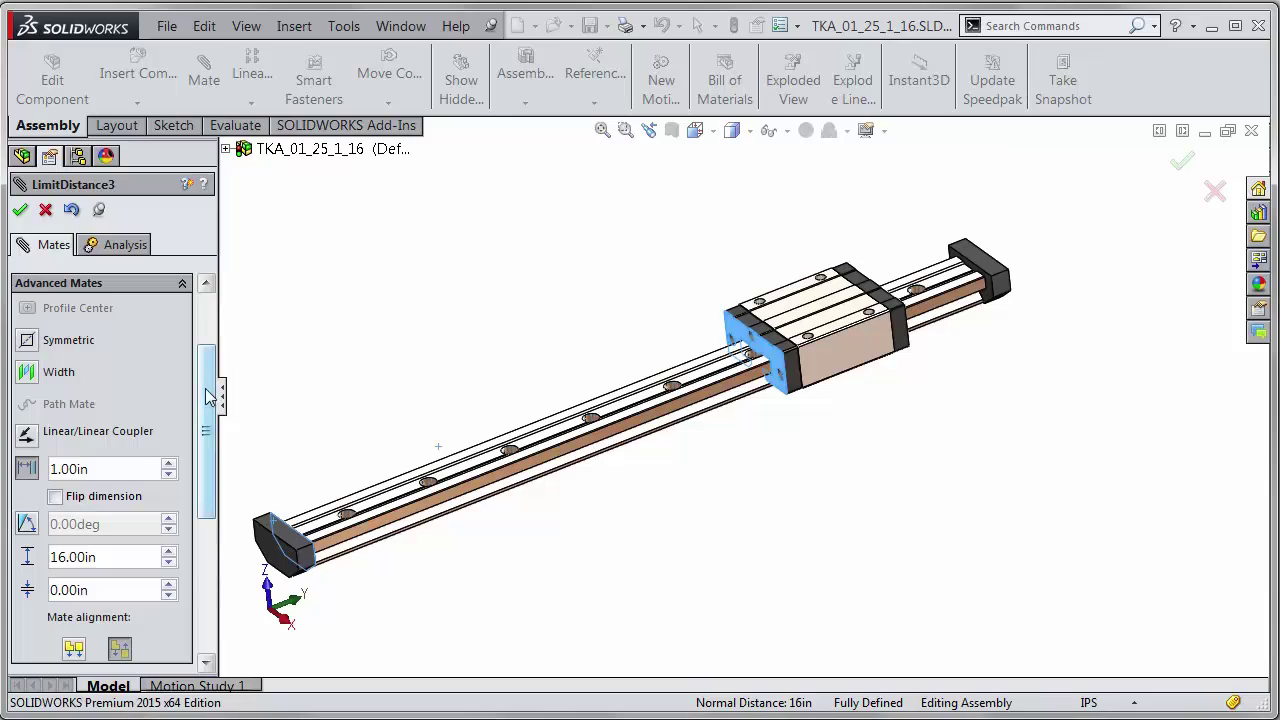
# - Switch the mate to the Width type and clear the existing width selections
pyautogui.click(40, 378)
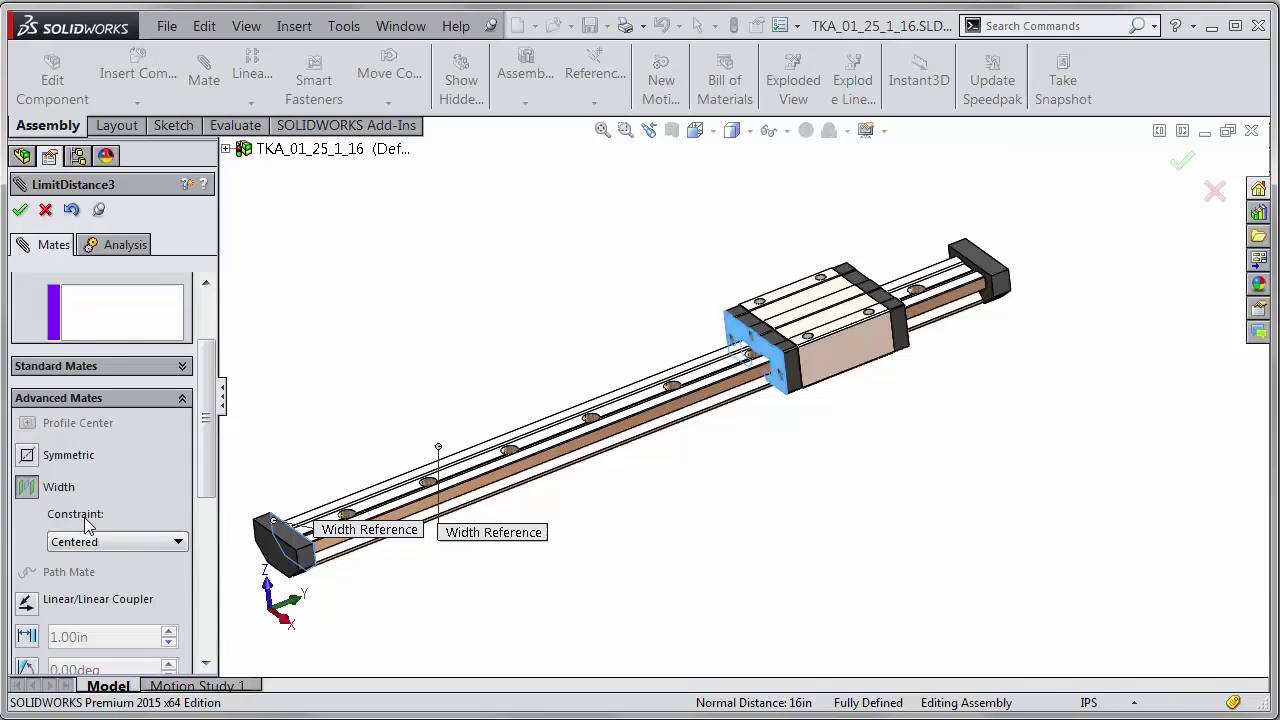
pyautogui.scroll(3, 205, 400)
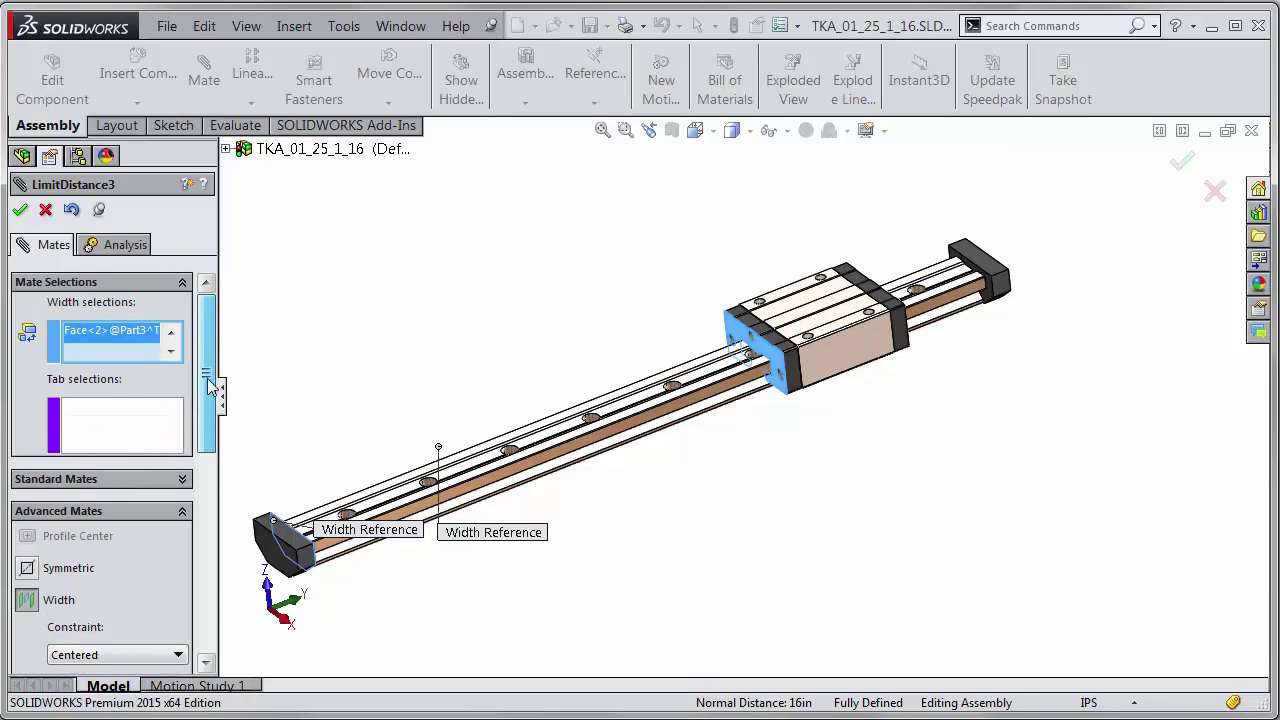
pyautogui.rightClick(157, 357)
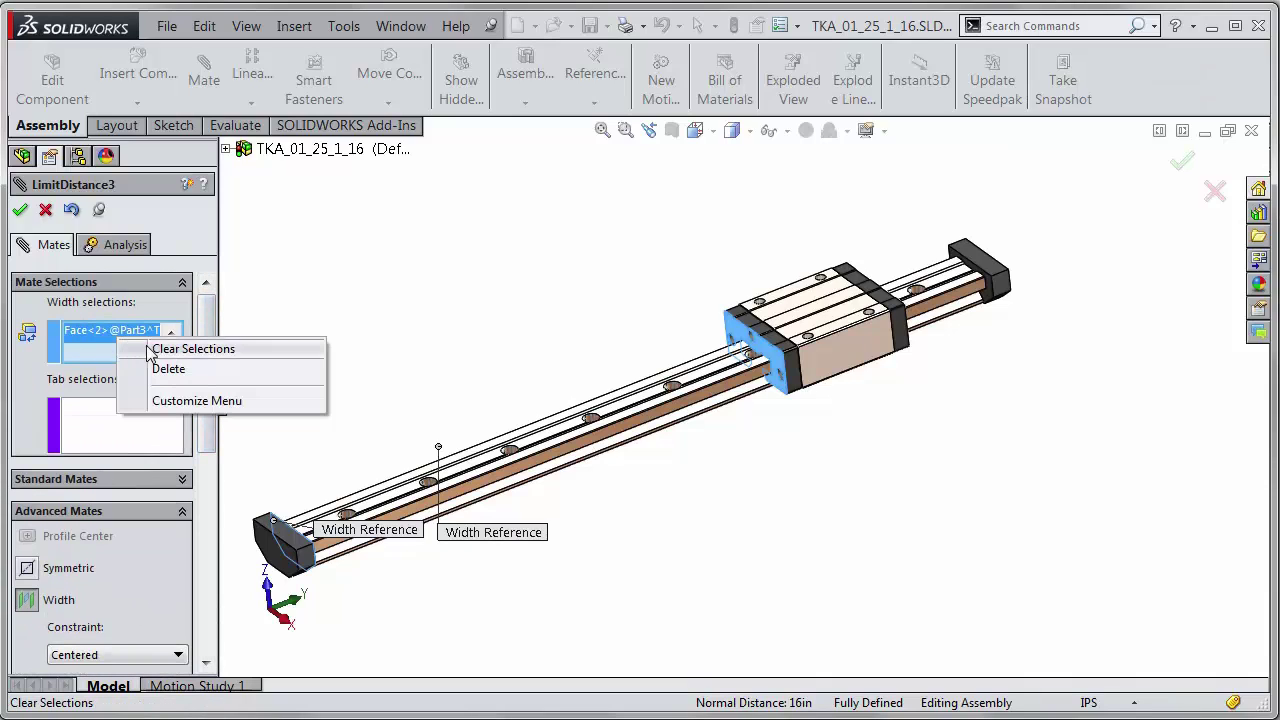
pyautogui.click(163, 349)
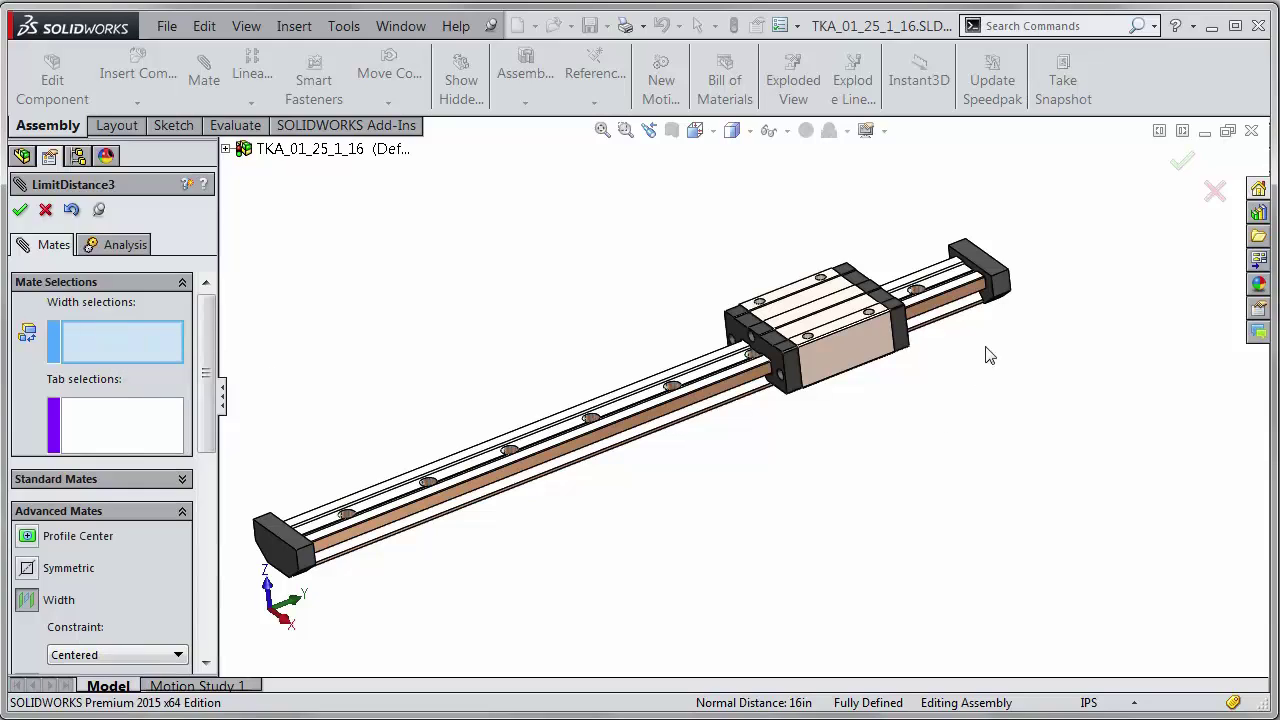
# - Assign the inner faces of both end stops as width references and the carriage's two outer end faces as tab references
pyautogui.click(975, 313)
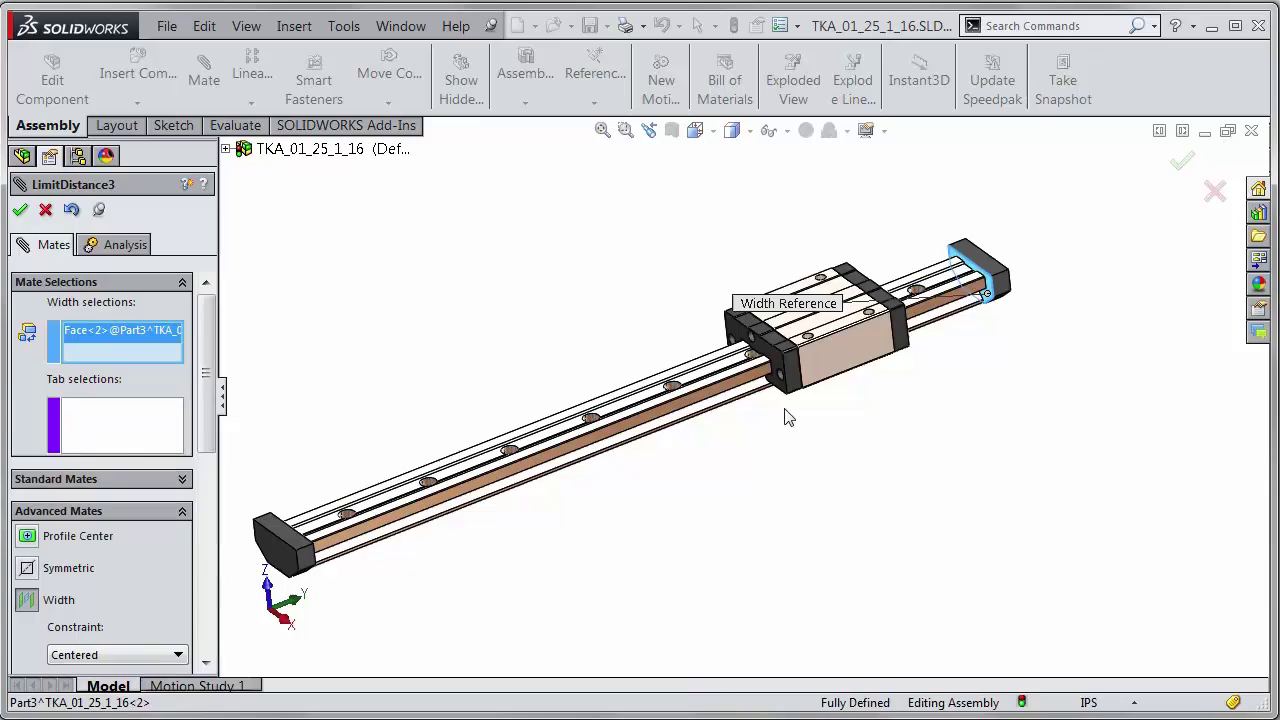
pyautogui.moveTo(780, 414); pyautogui.dragTo(660, 470, button='middle')
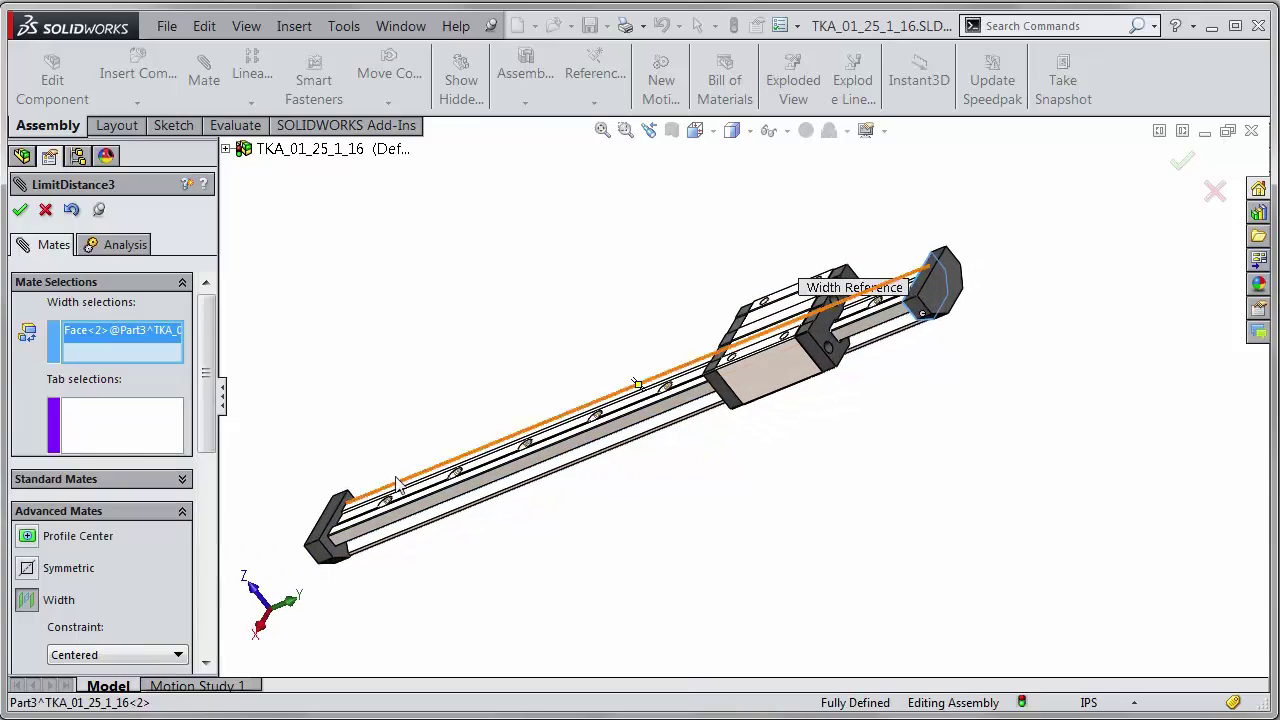
pyautogui.click(343, 525)
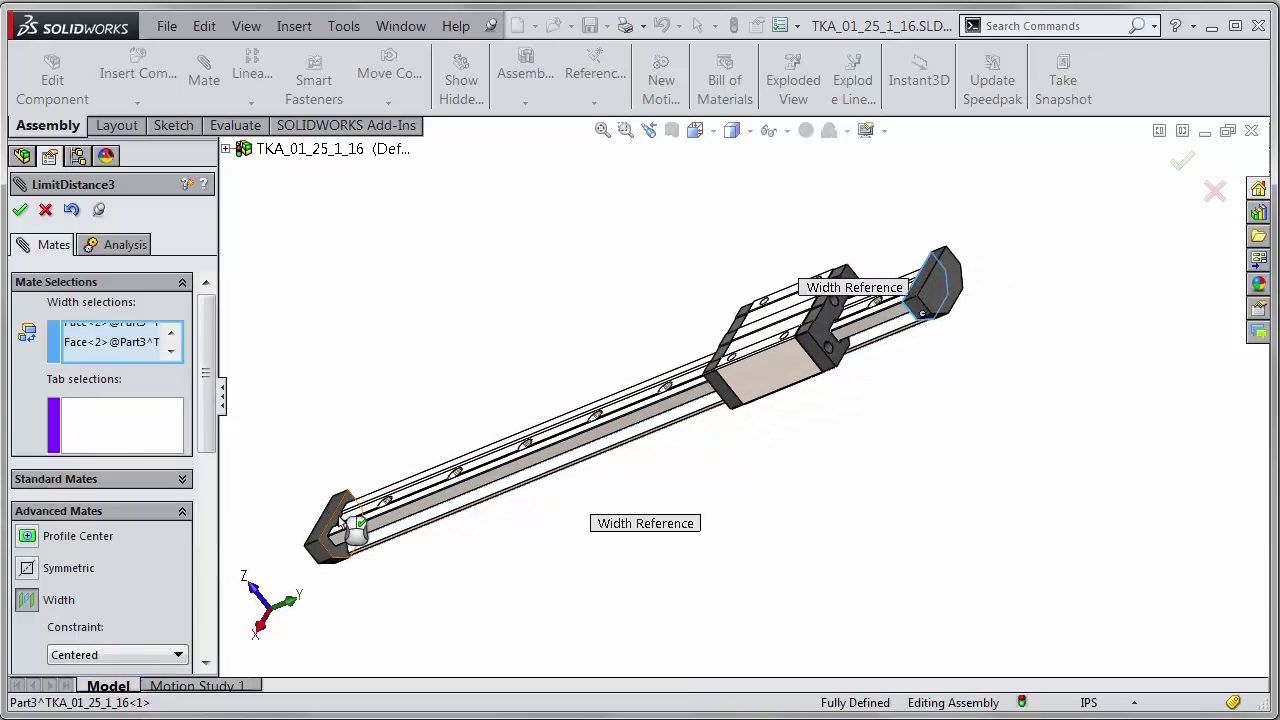
pyautogui.click(818, 330)
pyautogui.moveTo(818, 330); pyautogui.dragTo(770, 378, button='middle')
pyautogui.click(770, 376)
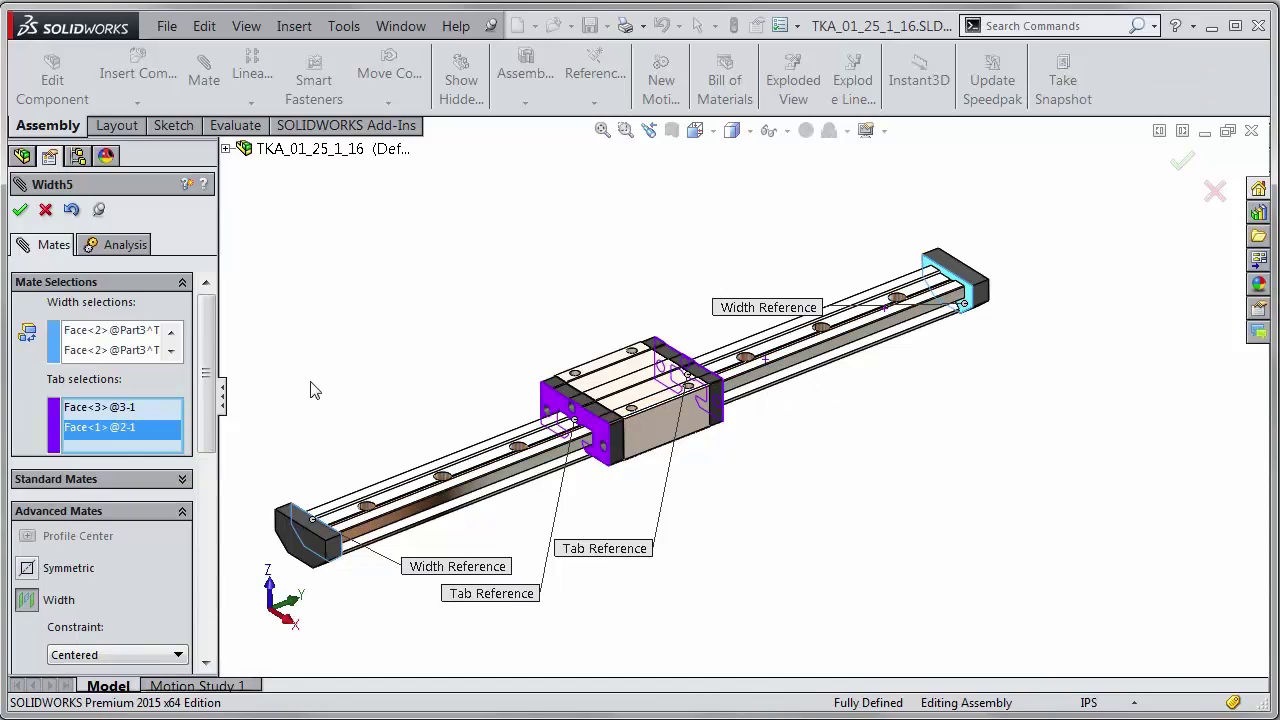
# - Set the width mate's constraint to Free and slide the carriage between the end stops
pyautogui.scroll(-3, 208, 364)
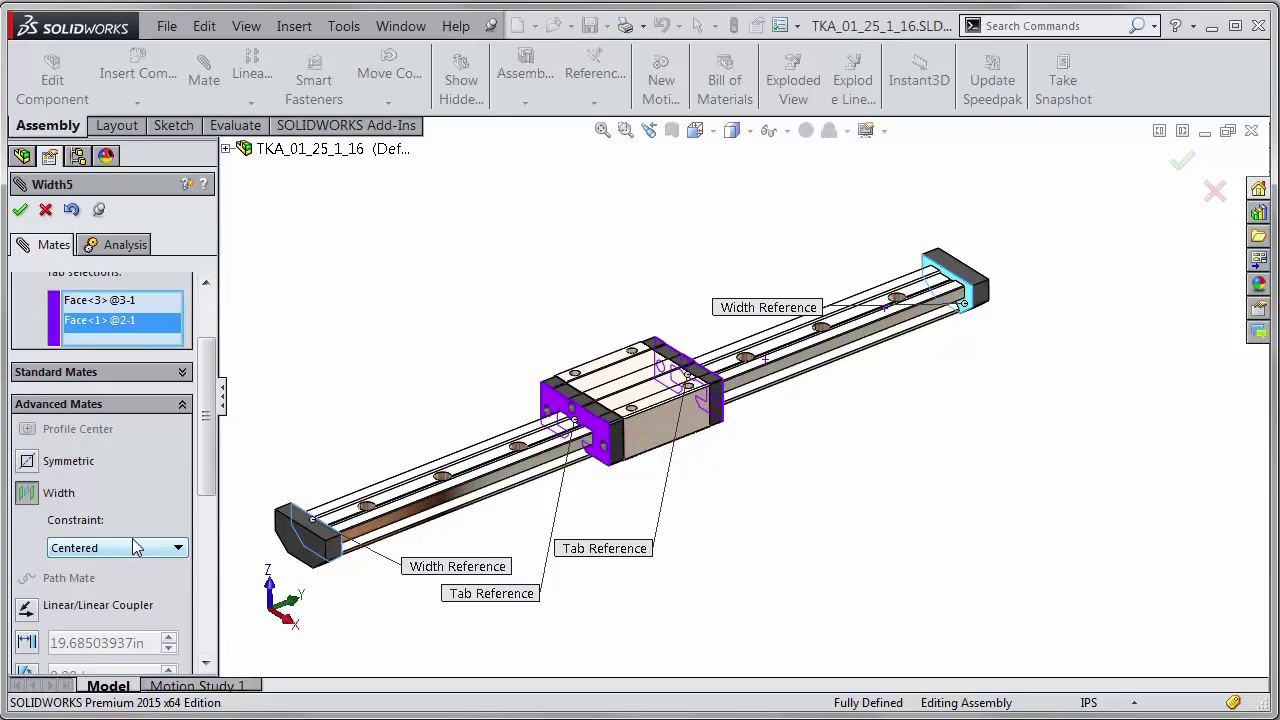
pyautogui.click(119, 551)
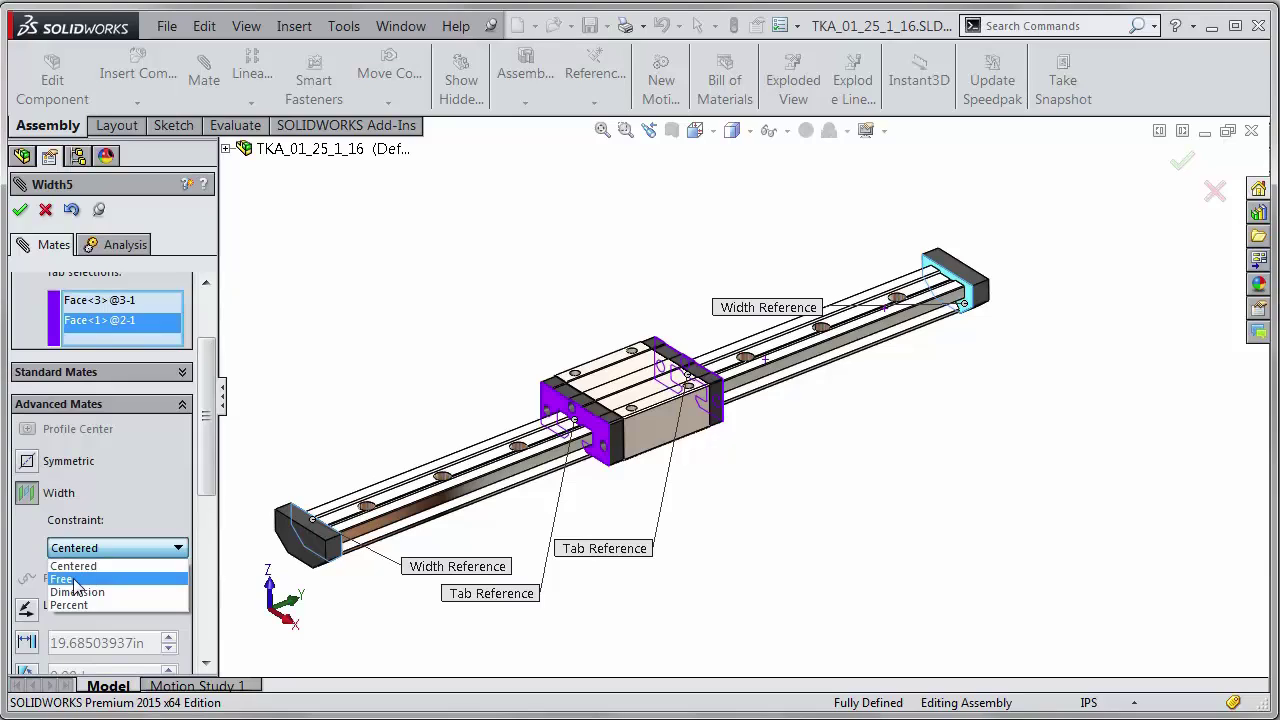
pyautogui.click(74, 580)
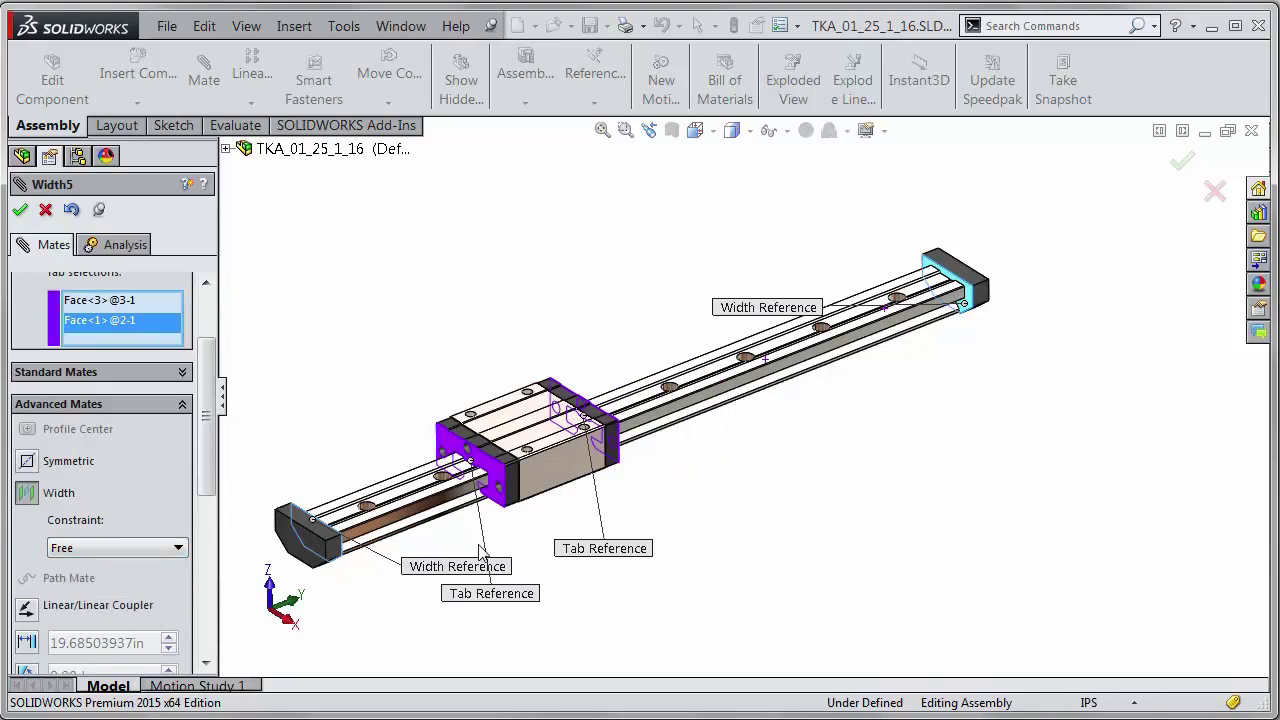
pyautogui.moveTo(600, 448); pyautogui.dragTo(622, 496)
# - Change the width mate's constraint to Dimension with a distance from the end of 2 in
pyautogui.click(177, 548)
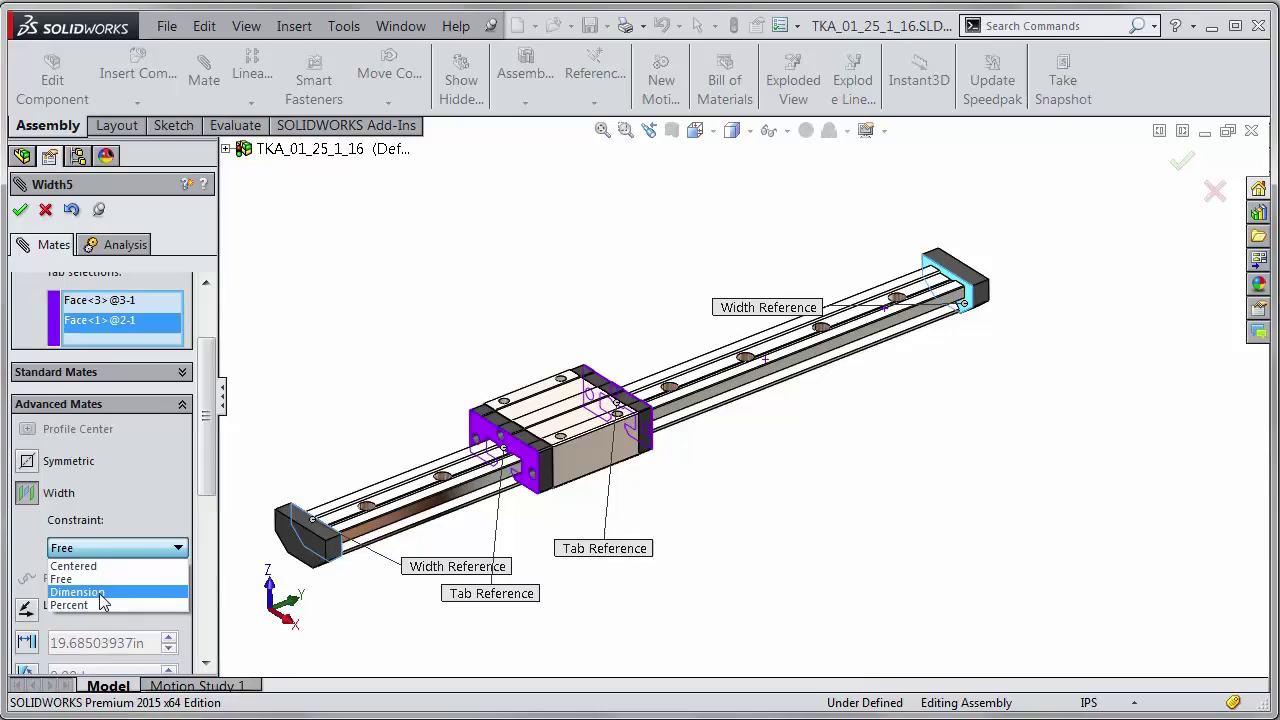
pyautogui.click(100, 595)
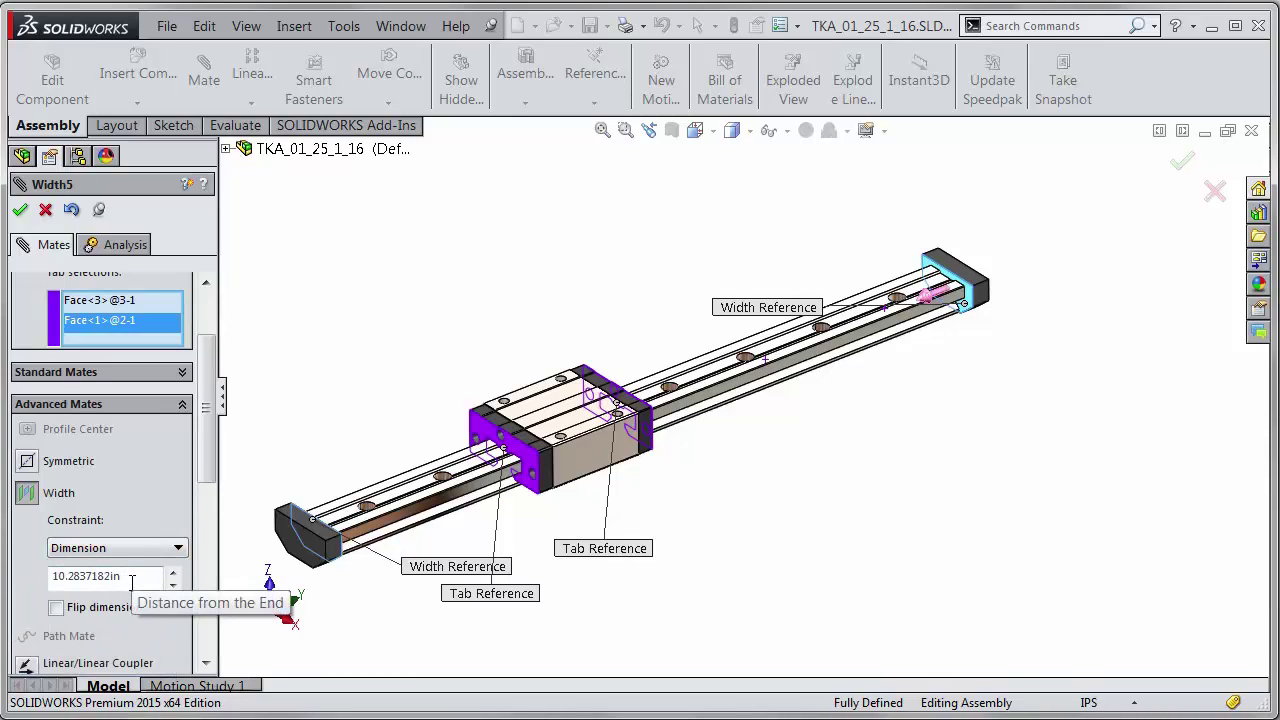
pyautogui.moveTo(130, 578); pyautogui.dragTo(44, 580)
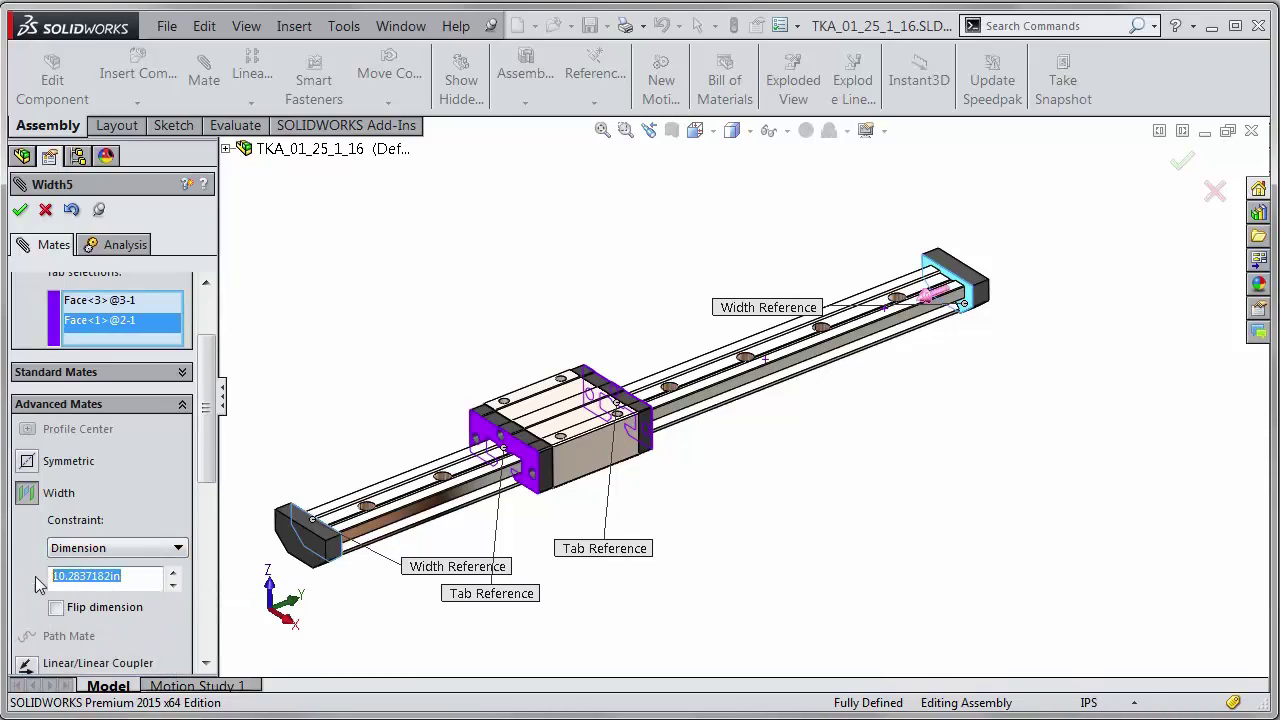
pyautogui.write('2')
pyautogui.press('Return')
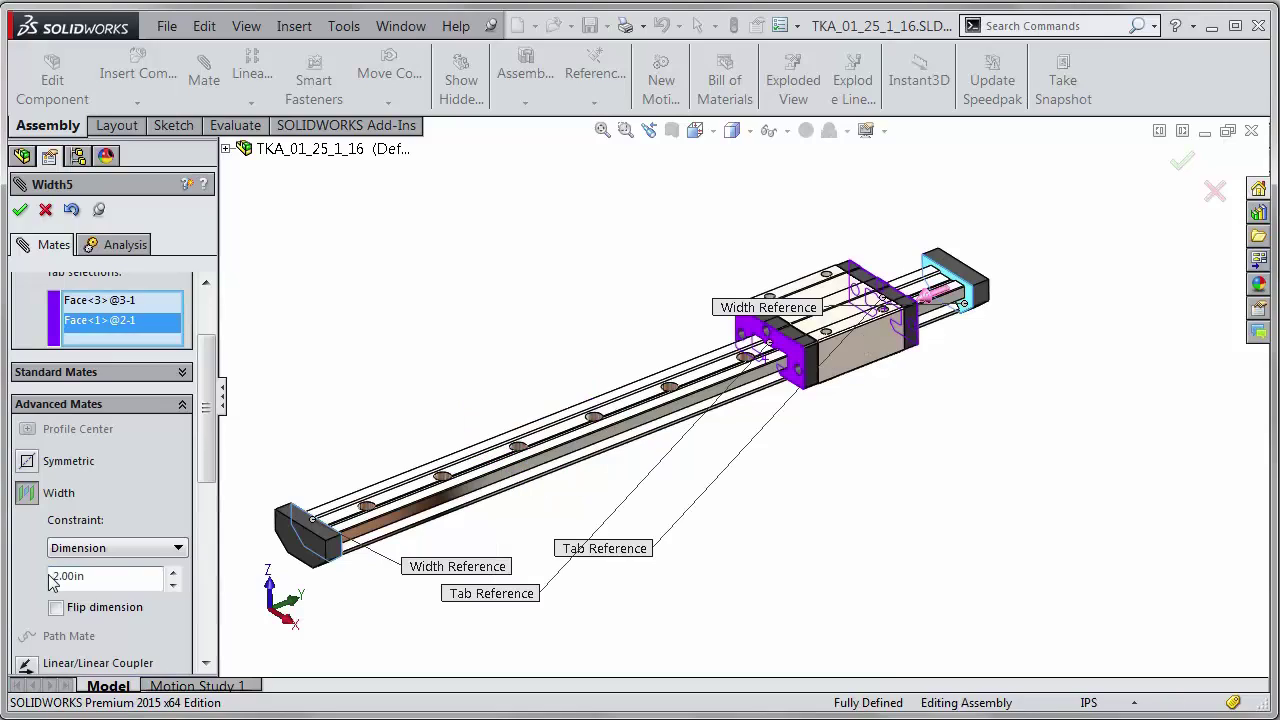
# - Flip the width mate's dimension to the opposite end stop and set its distance to 15 in
pyautogui.click(56, 607)
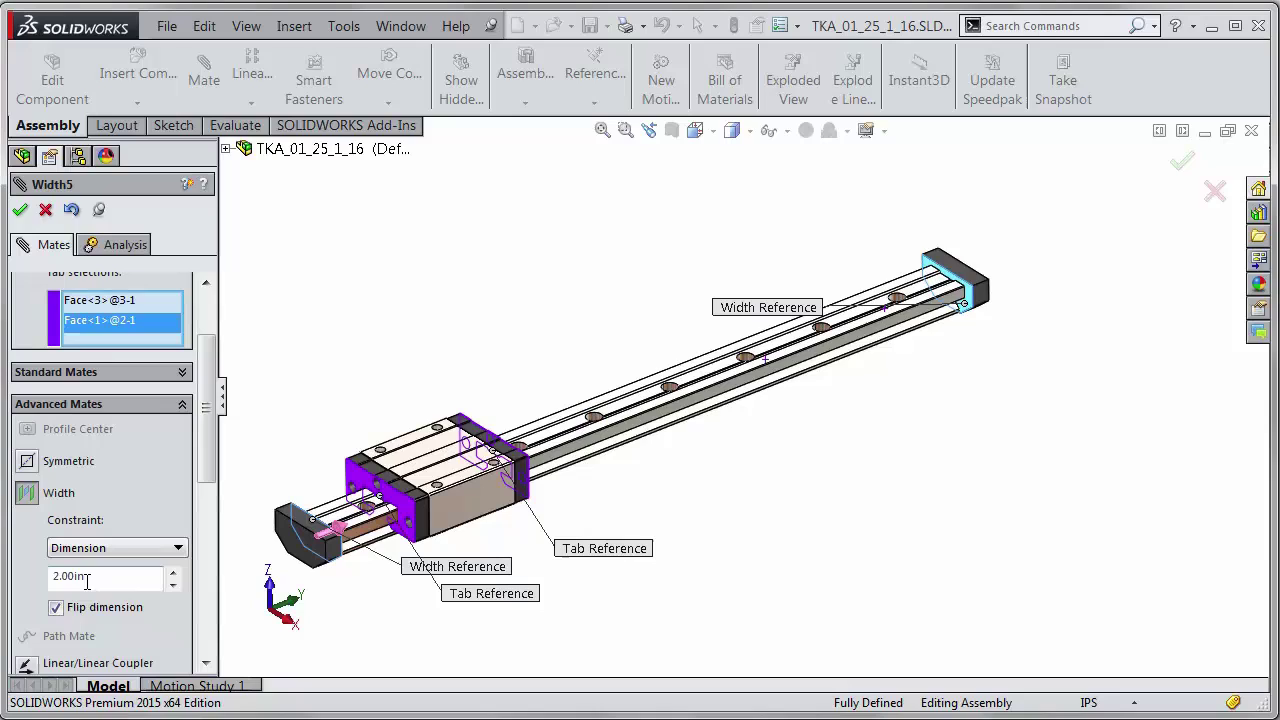
pyautogui.moveTo(87, 581); pyautogui.dragTo(38, 580)
pyautogui.write('15')
pyautogui.press('Return')
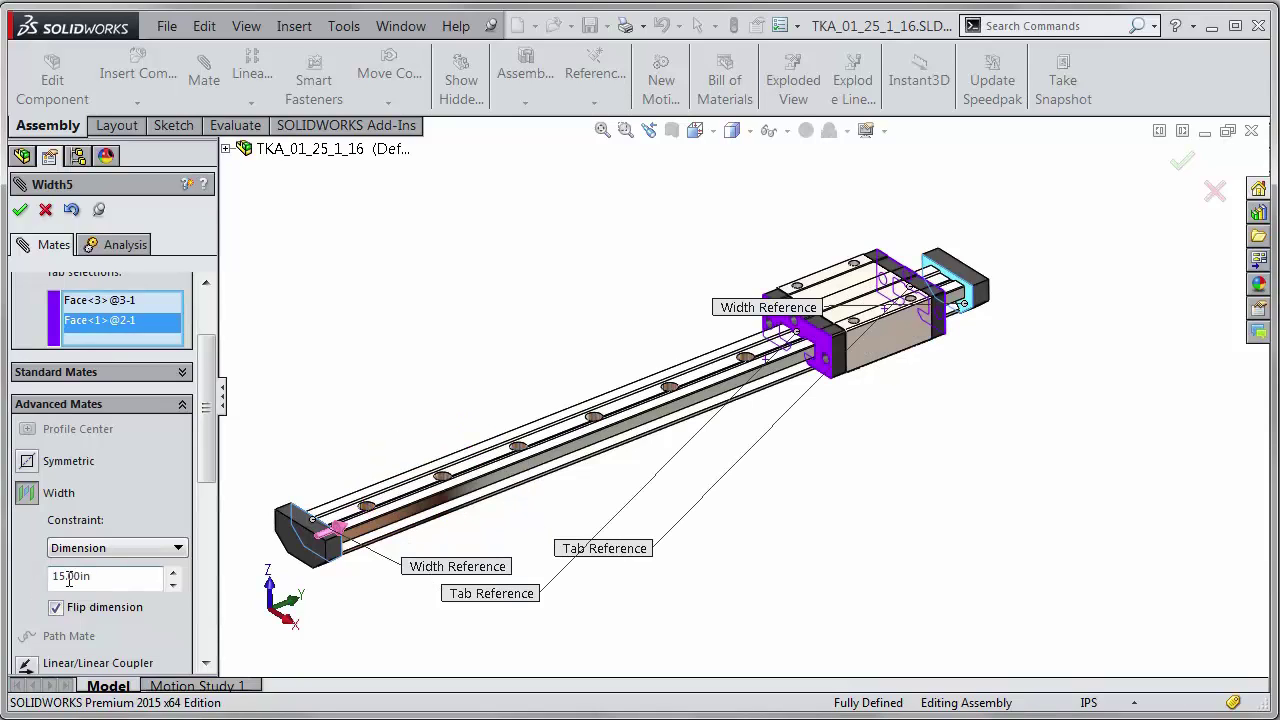
# - Set the width mate's distance from the end to 16 in and try increasing it to 16.5 in
pyautogui.moveTo(116, 578); pyautogui.dragTo(45, 578)
pyautogui.write('16')
pyautogui.press('Return')
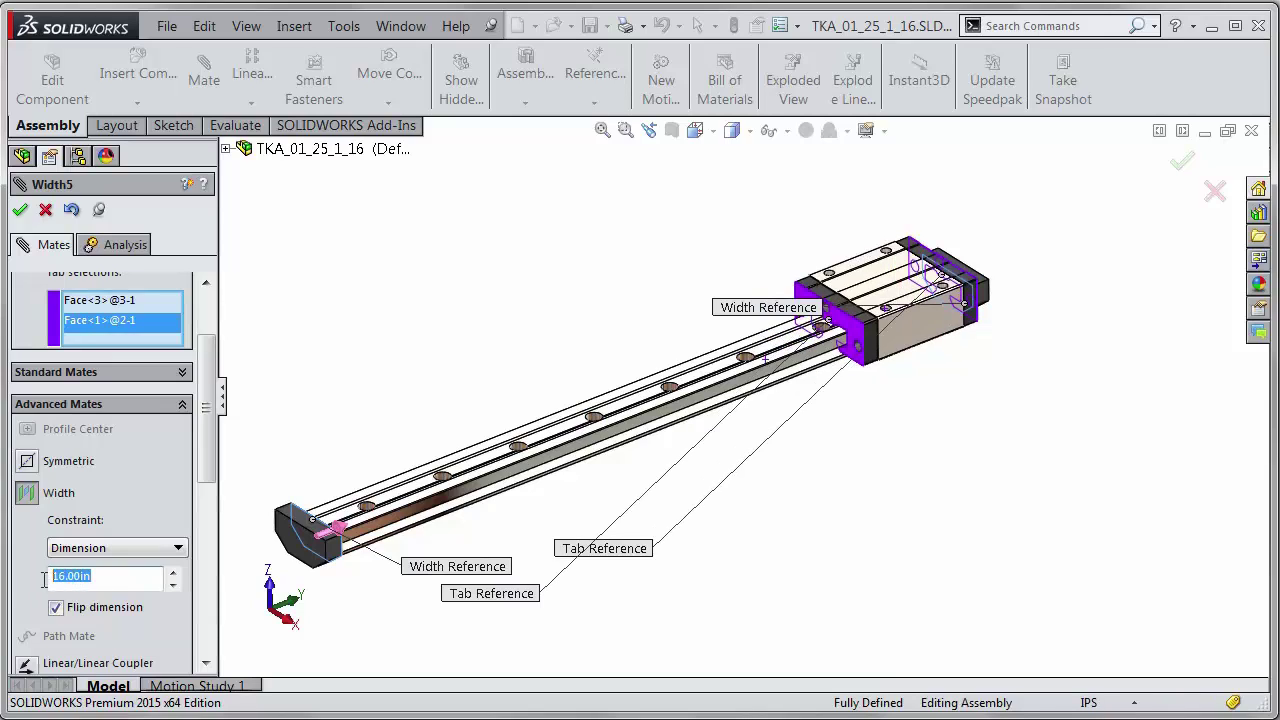
pyautogui.write('16.5')
pyautogui.press('Return')
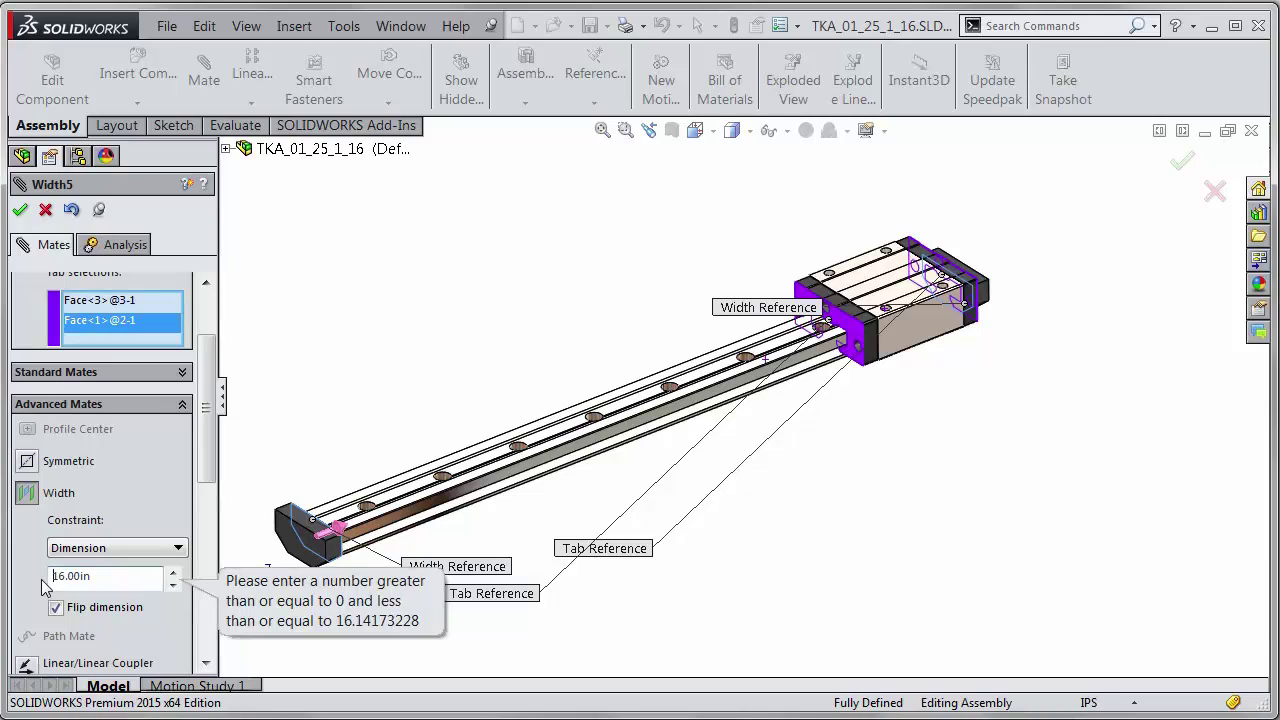
# - Change the width mate's constraint to Percent with a percentage of distance from the end of 100%
pyautogui.click(69, 552)
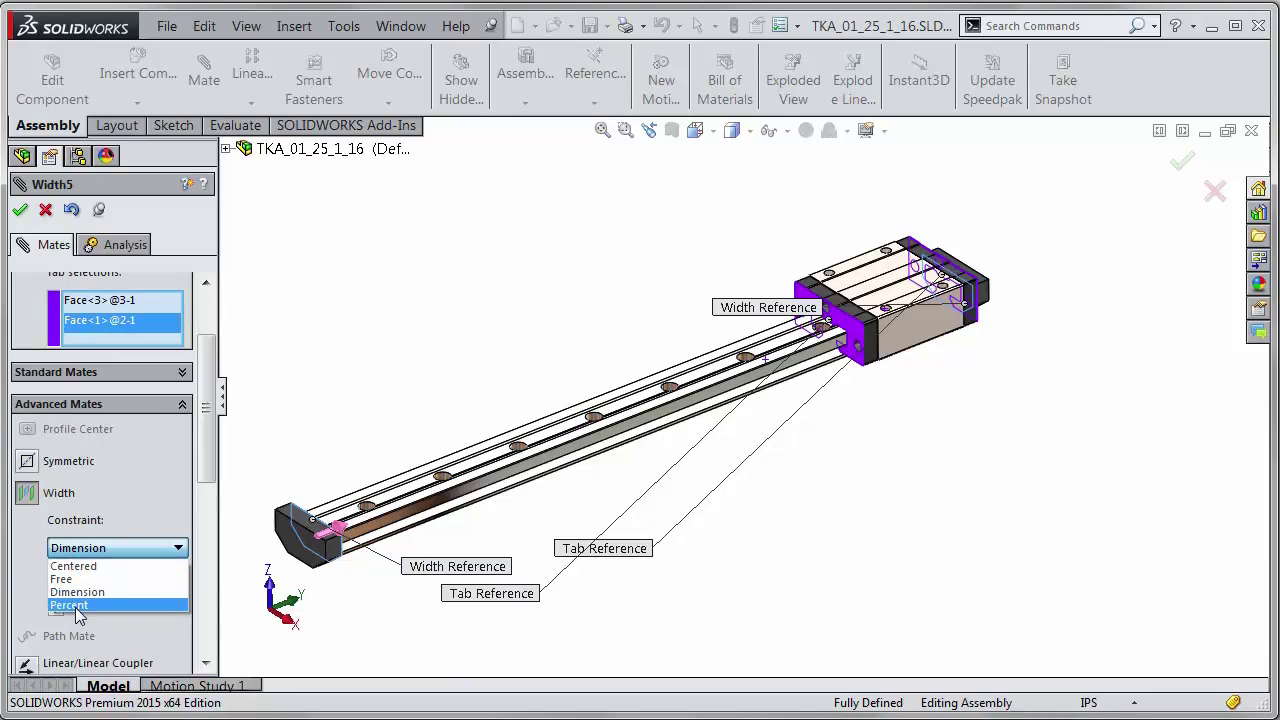
pyautogui.click(79, 605)
pyautogui.moveTo(126, 577); pyautogui.dragTo(36, 590)
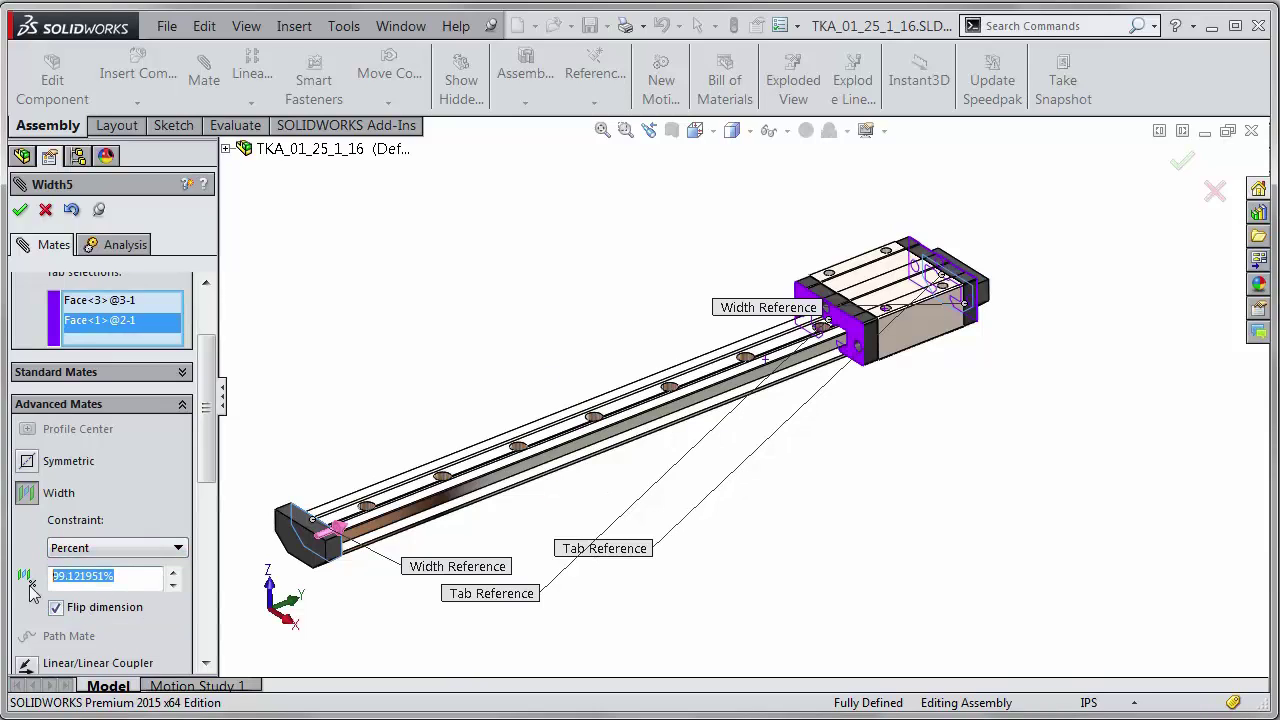
pyautogui.write('100')
pyautogui.press('Return')
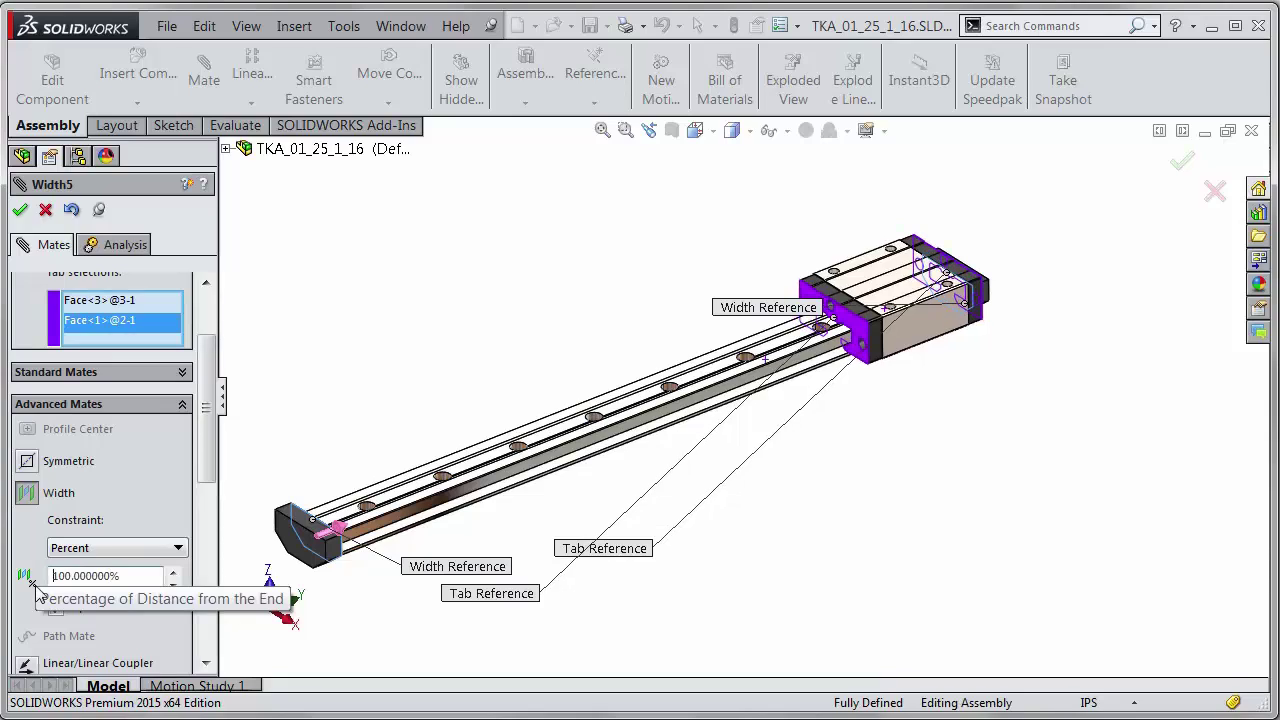
# - Set the width mate's percentage to 25% and flip it so it is measured from the opposite end stop
pyautogui.moveTo(126, 577); pyautogui.dragTo(50, 576)
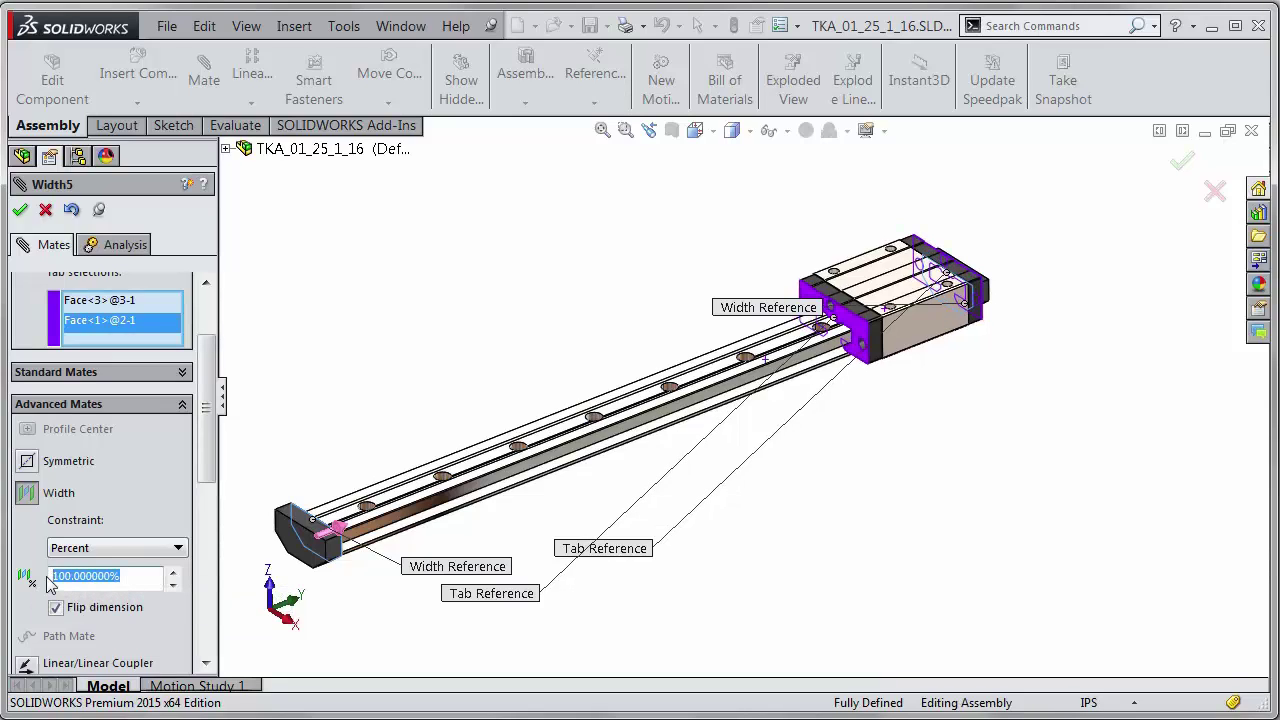
pyautogui.write('25')
pyautogui.press('Return')
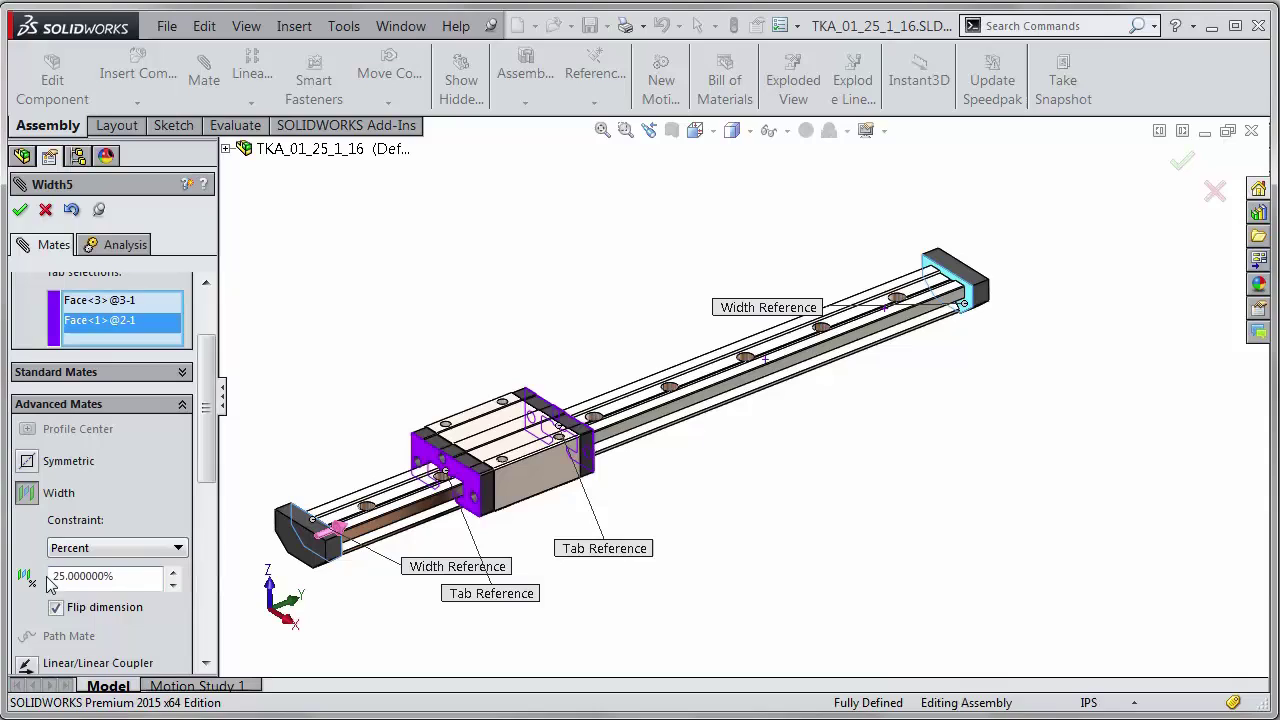
pyautogui.click(56, 607)
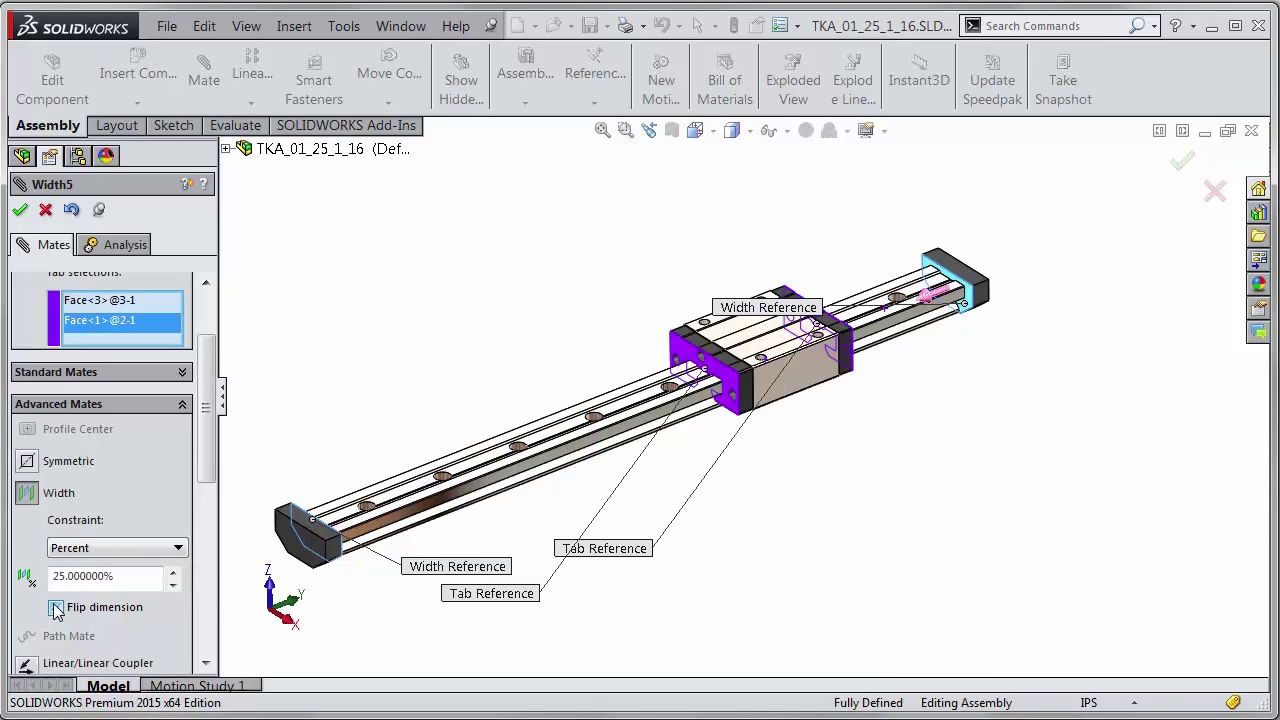